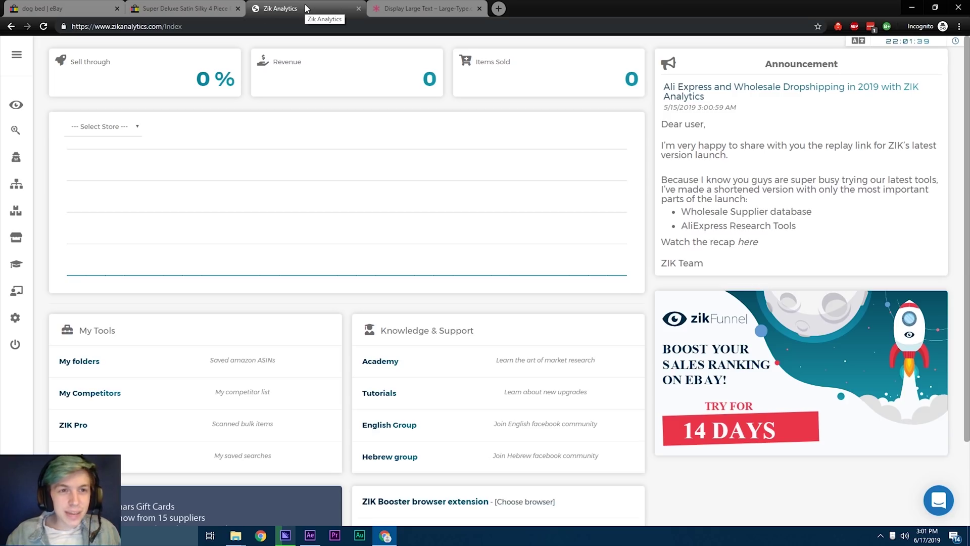
Bring up the satin bed sheet listing on eBay and look over its details.
left_click(182, 8)
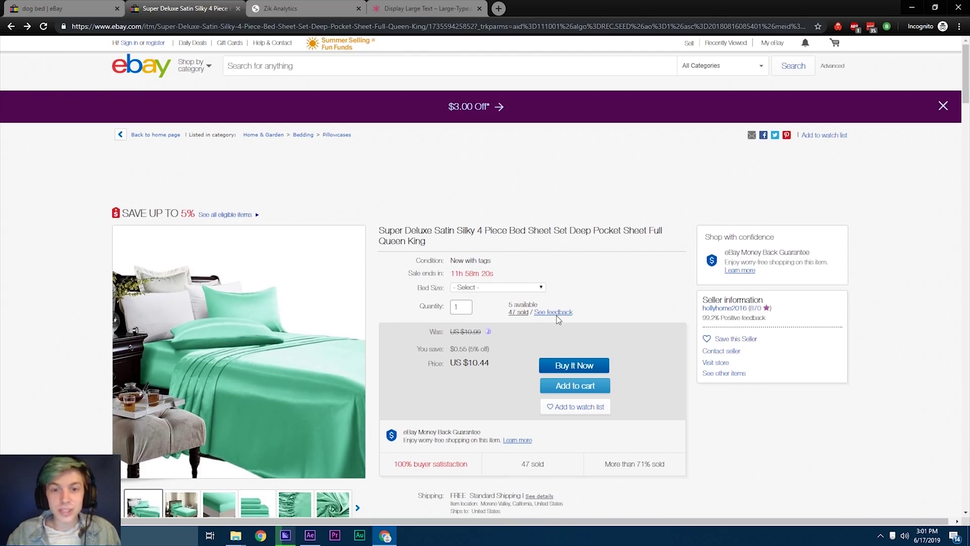
left_click(437, 5)
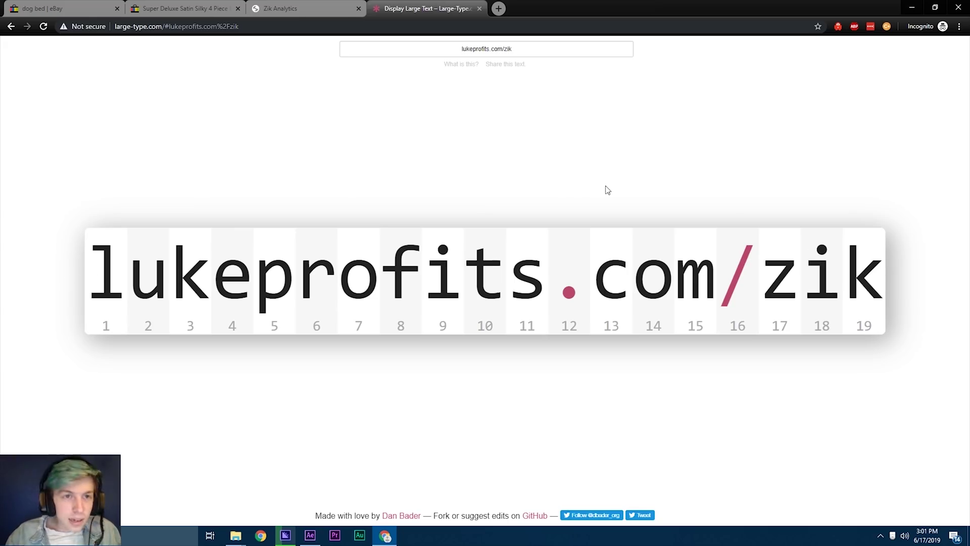
left_click(298, 7)
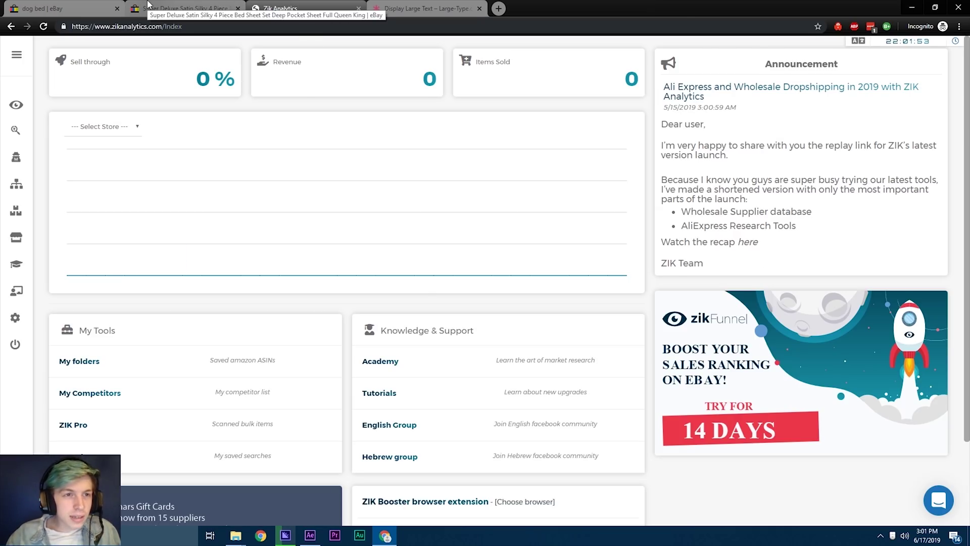
left_click(148, 7)
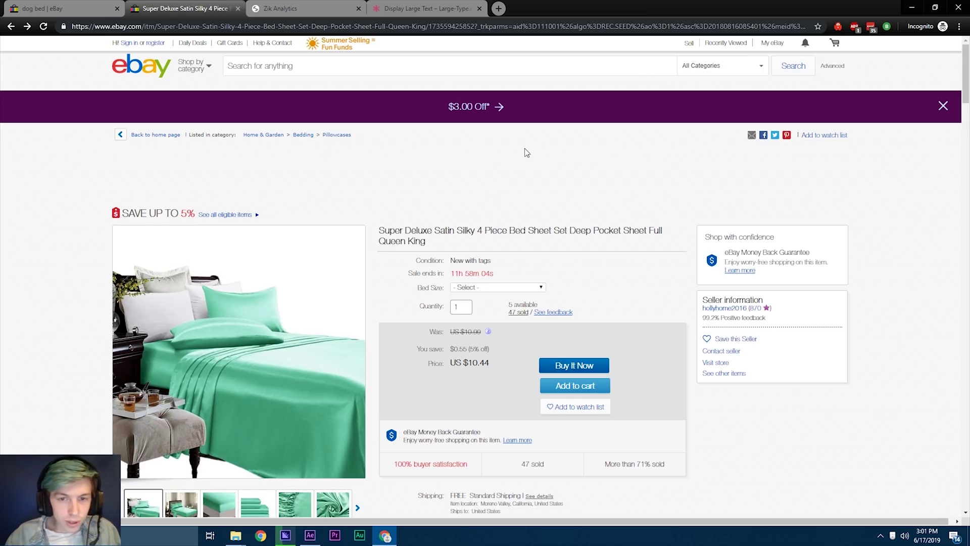
scroll(525, 152, "down", 4)
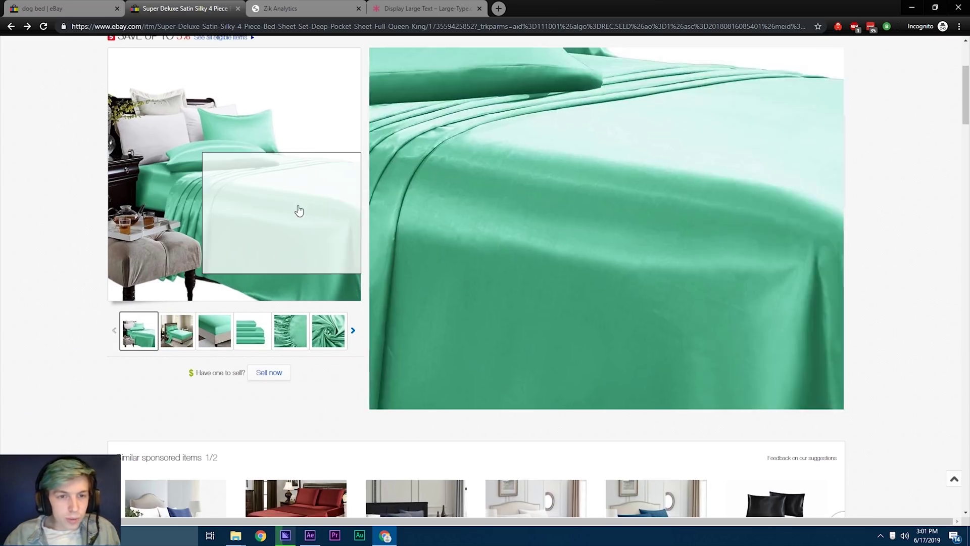
scroll(629, 168, "up", 1)
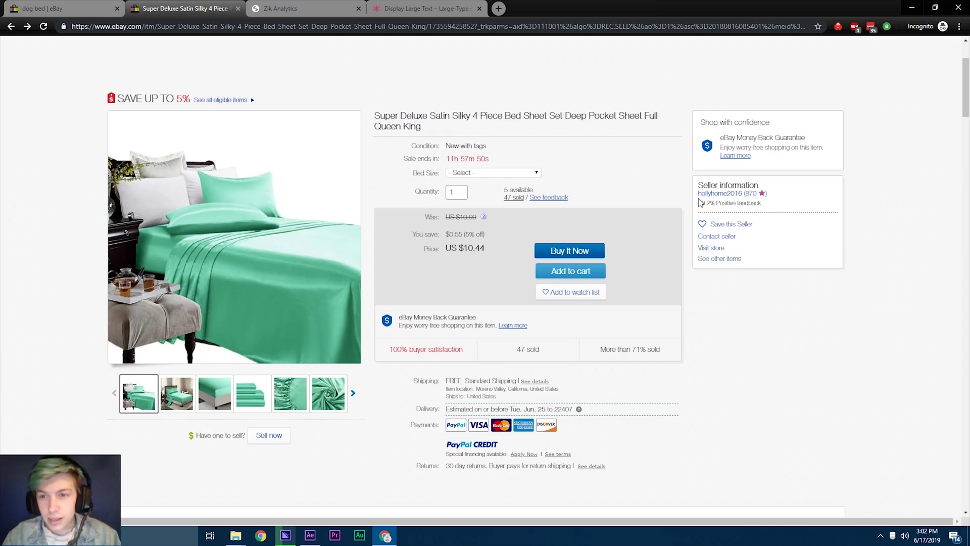
Copy the listing's seller name and paste it into Zik's Competitor Research search box.
left_click_drag(699, 197, 734, 196)
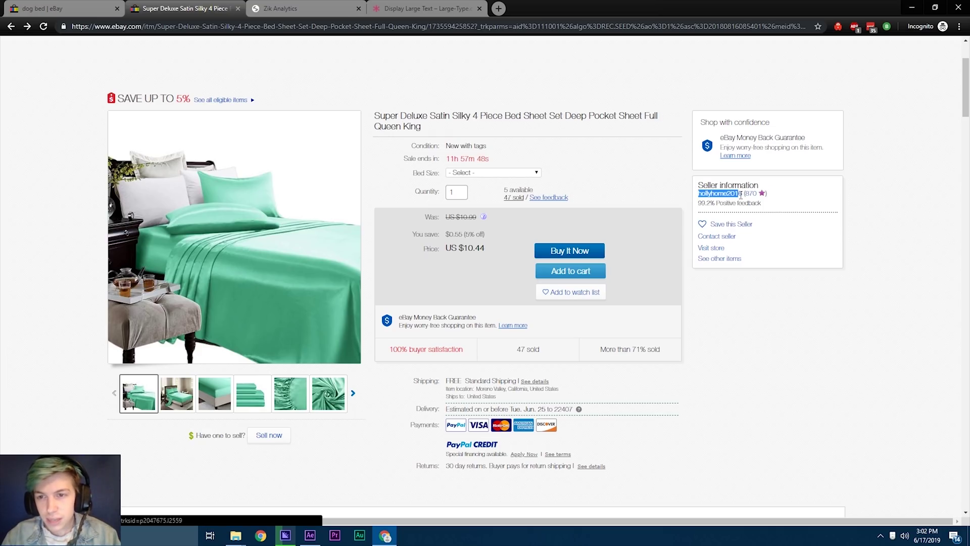
right_click(742, 194)
left_click(764, 272)
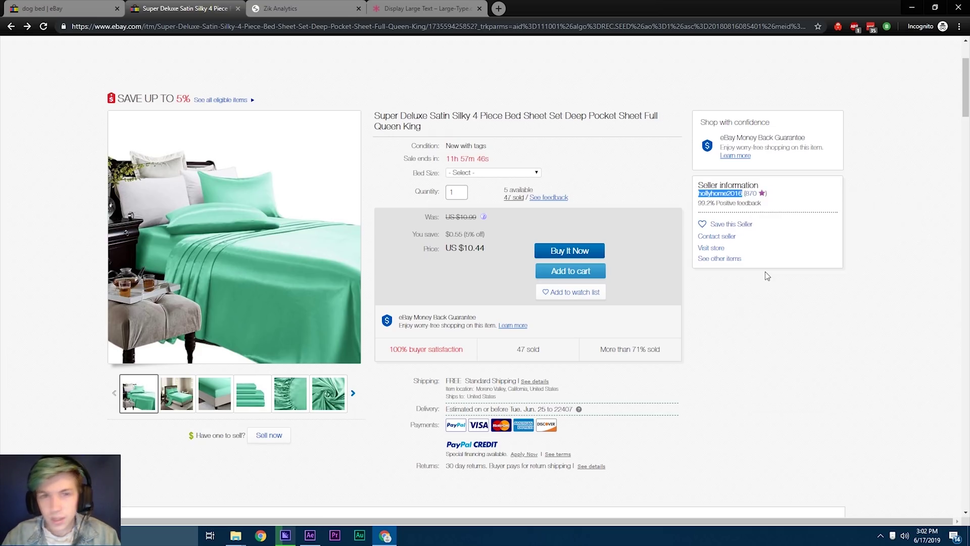
left_click(295, 8)
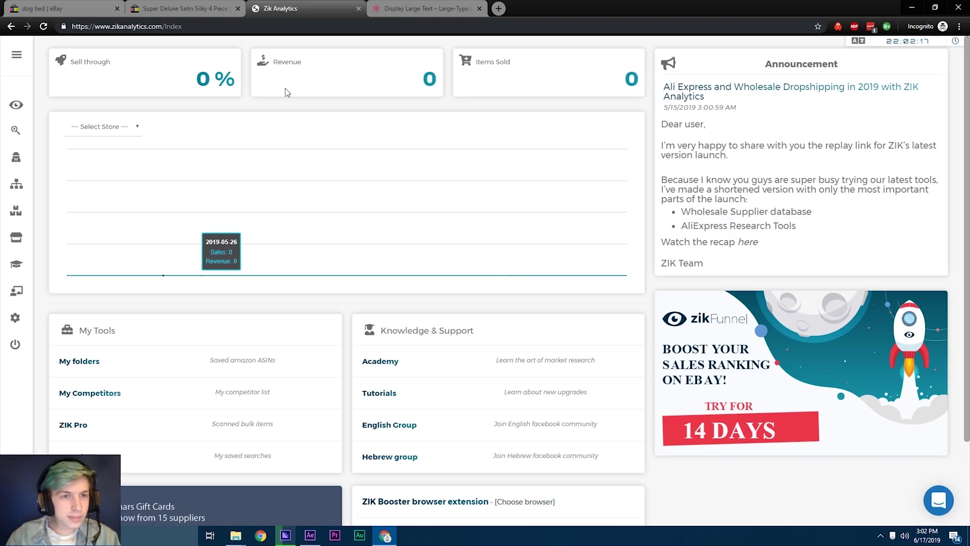
left_click(15, 158)
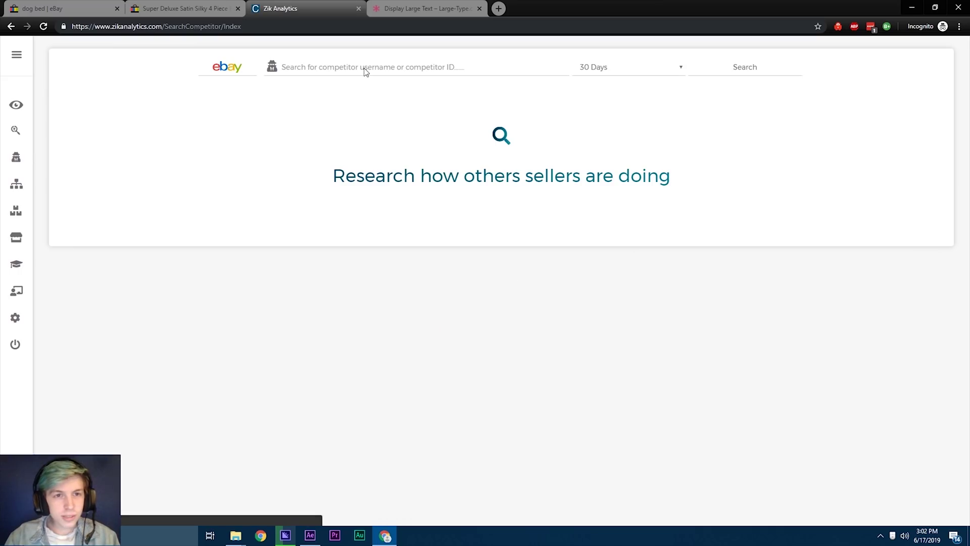
left_click(365, 68)
key("ctrl+v")
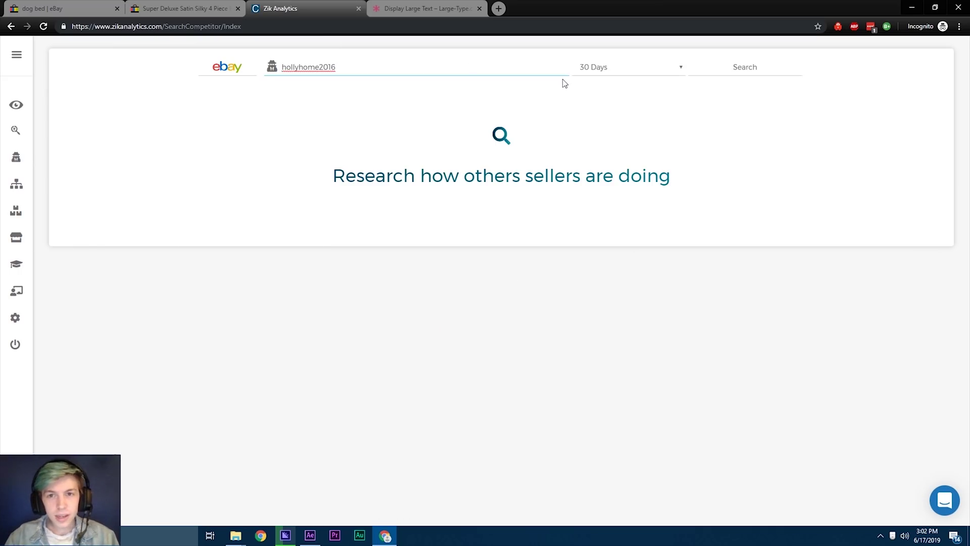
left_click(198, 8)
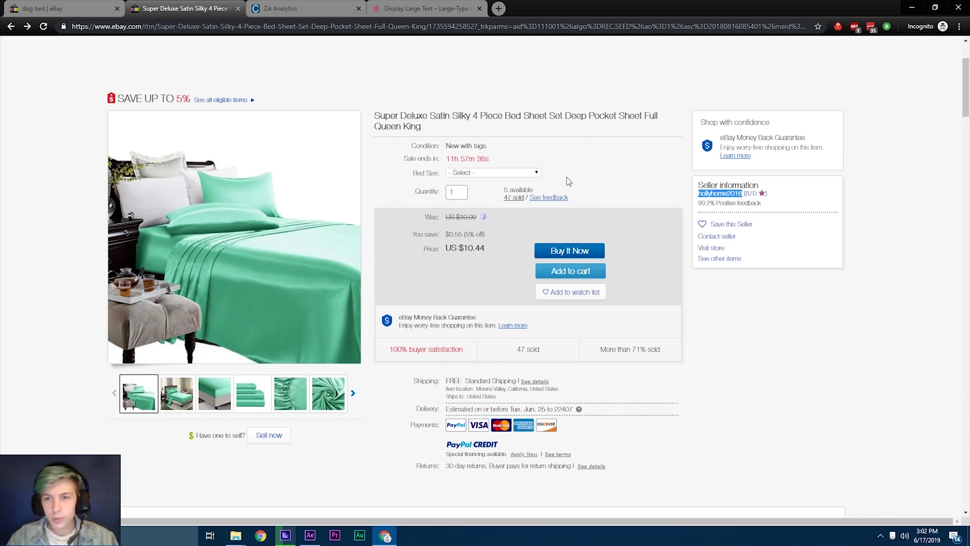
Open the seller's eBay profile and their 268-result items-for-sale page, then return to Zik.
left_click(719, 195)
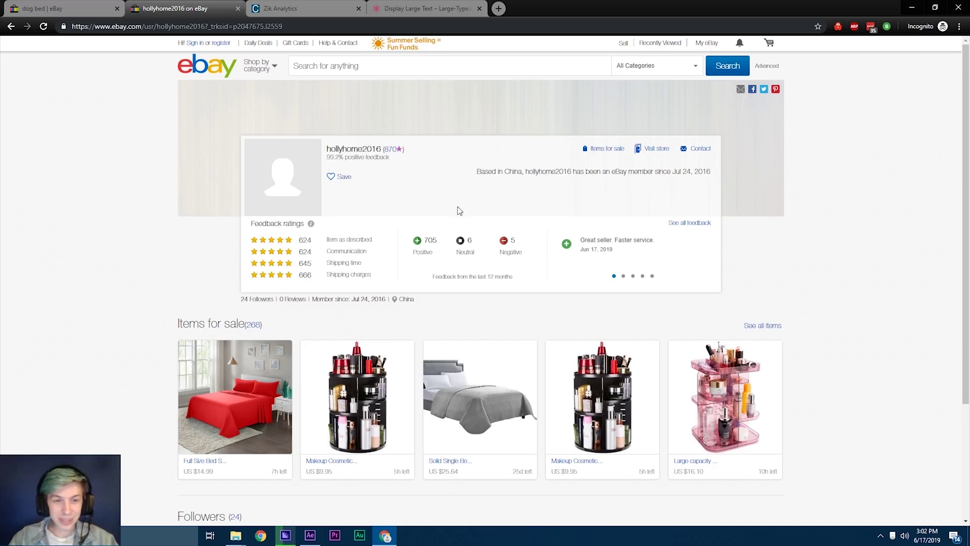
left_click(238, 326)
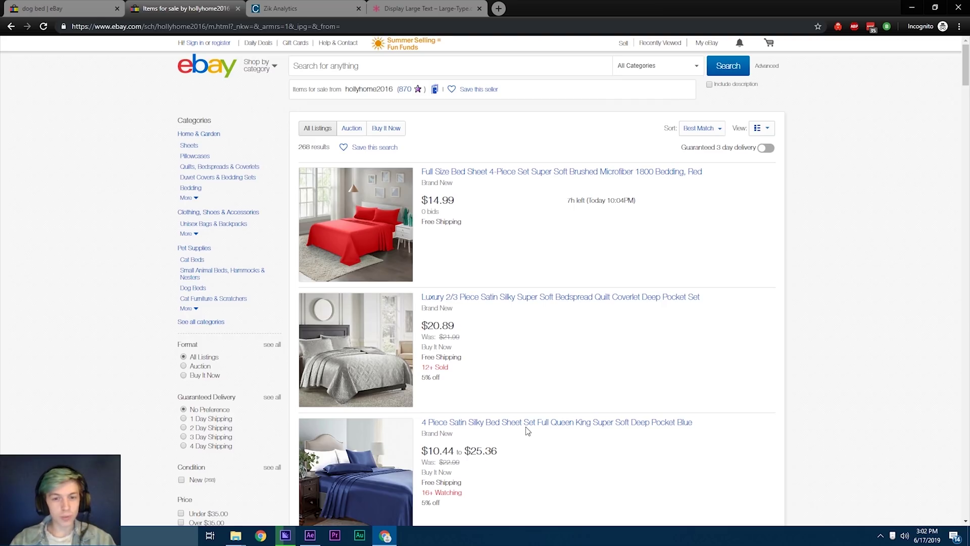
scroll(524, 431, "down", 12)
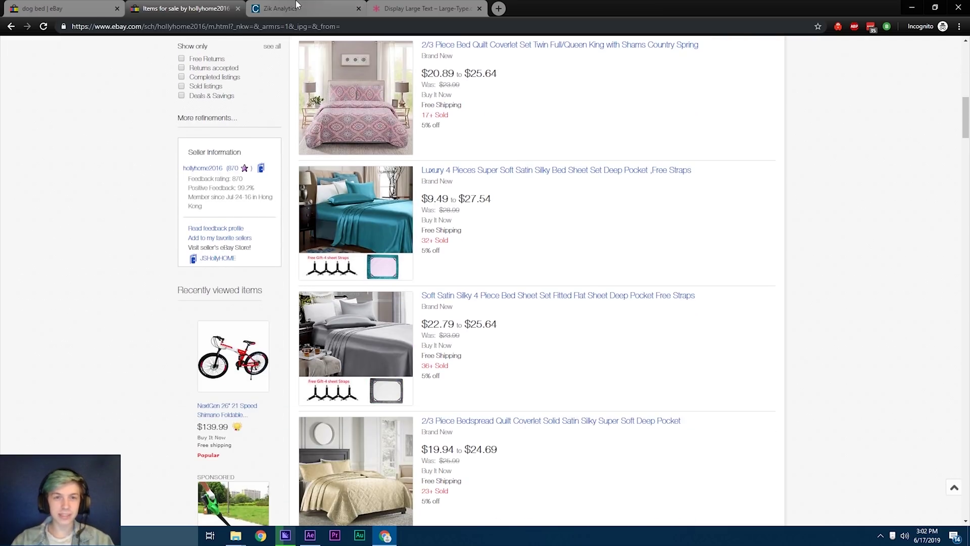
left_click(295, 8)
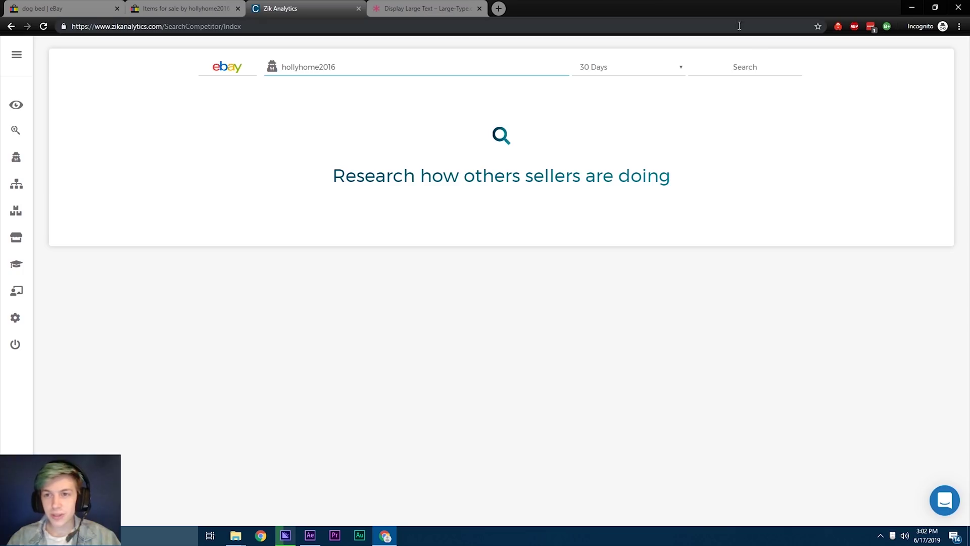
Run competitor research on the seller: 348.28% sell-through, 404 sold, £12030.01 earnings.
left_click(754, 73)
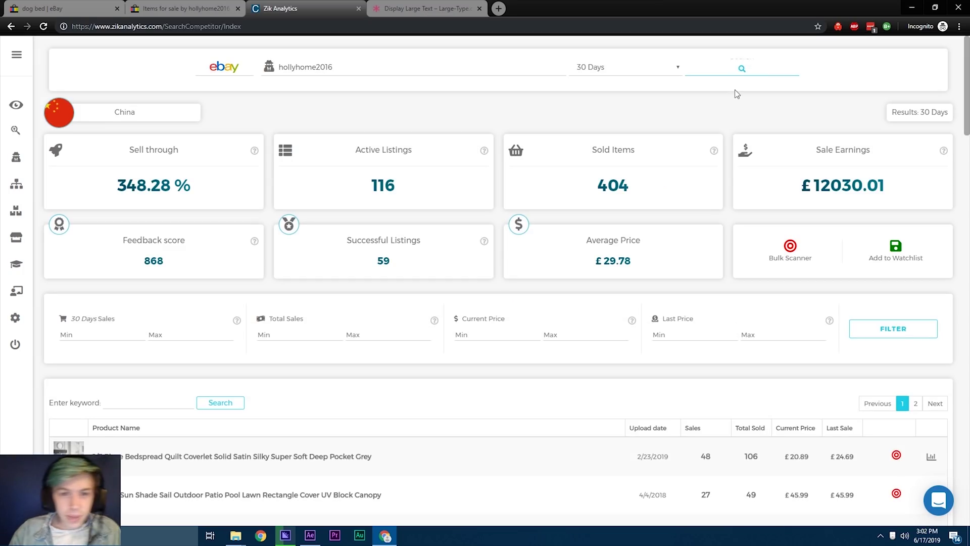
scroll(795, 190, "down", 3)
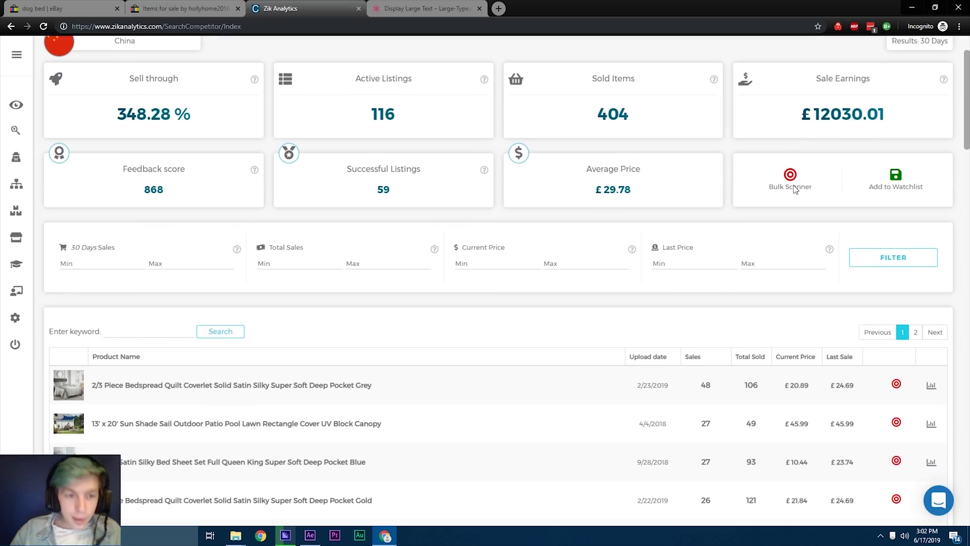
scroll(796, 189, "down", 1)
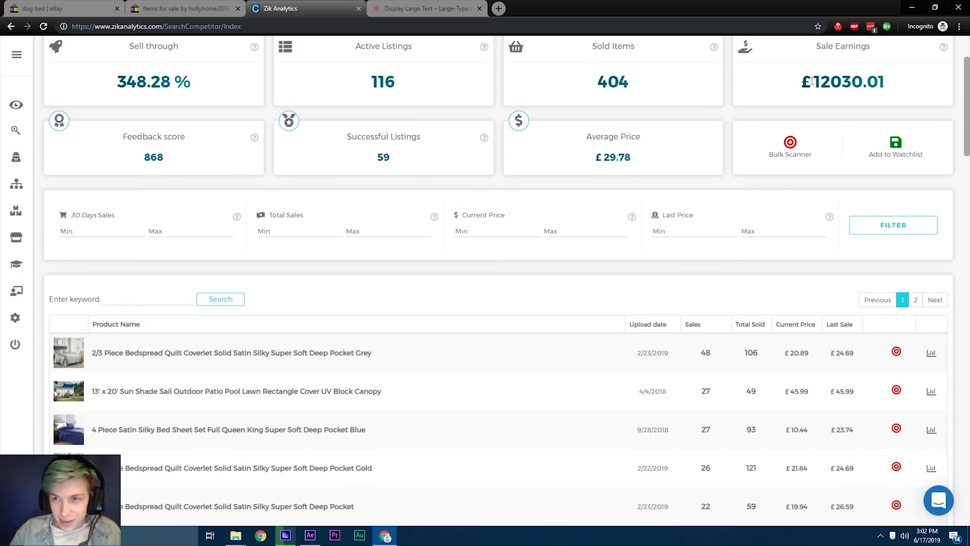
scroll(805, 86, "up", 3)
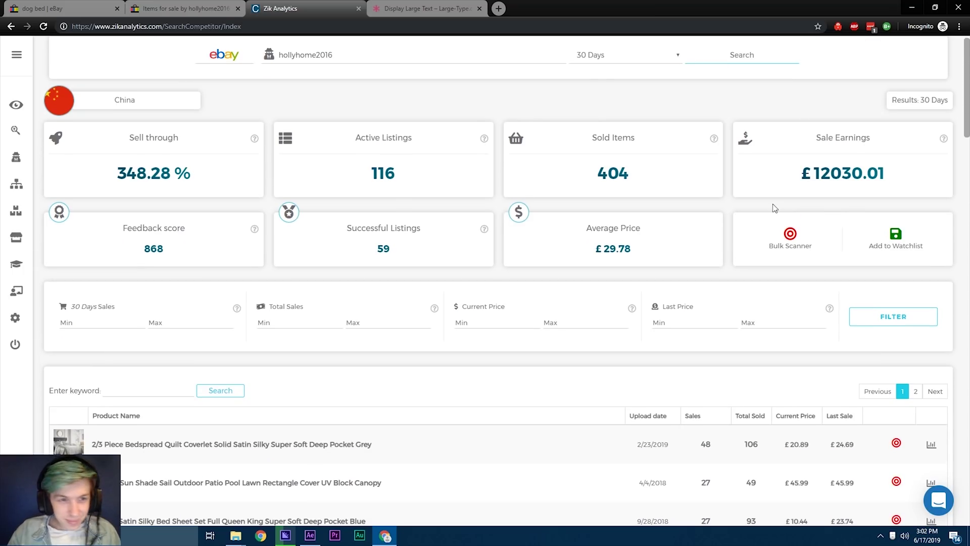
scroll(775, 210, "down", 1)
scroll(773, 210, "up", 2)
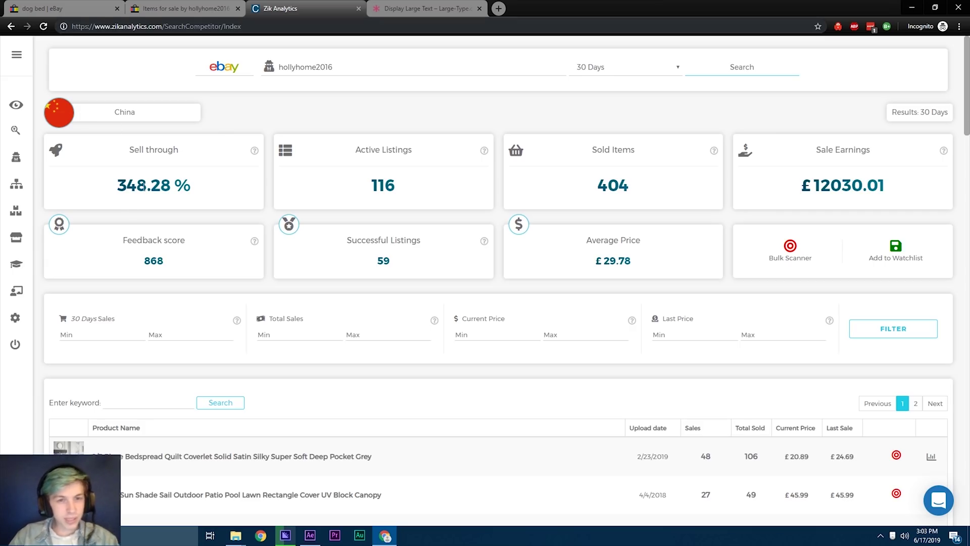
Highlight the 116 active listings and £29.78 average price figures in the report.
left_click_drag(399, 188, 374, 186)
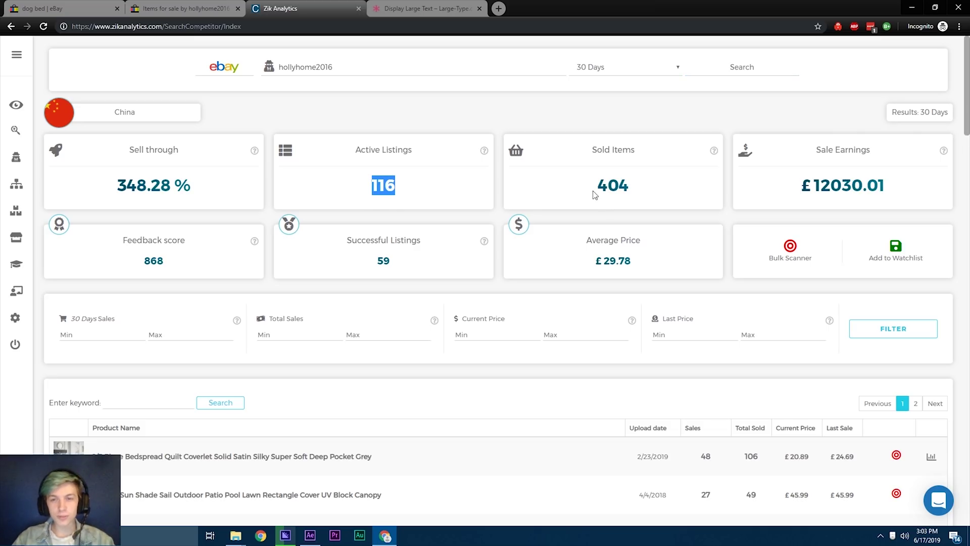
scroll(654, 185, "down", 2)
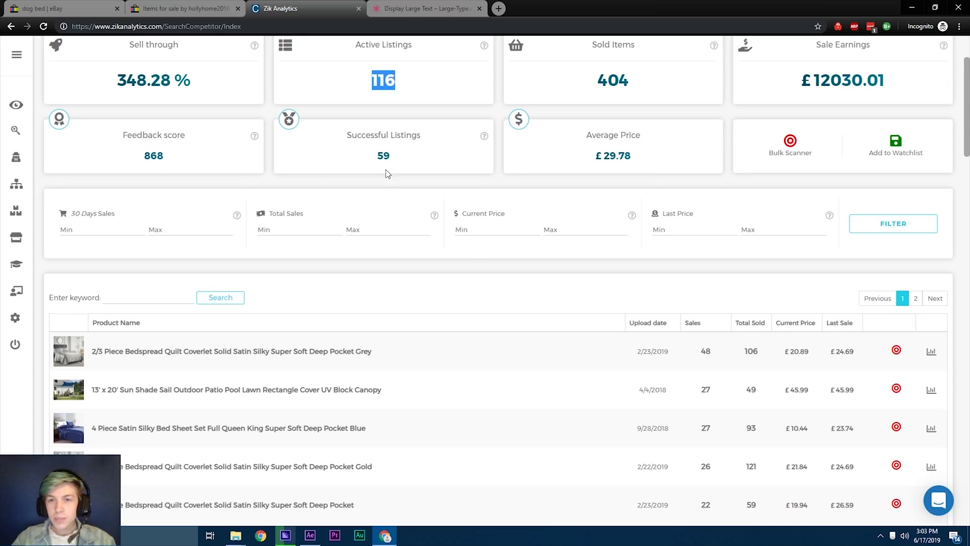
left_click(641, 158)
left_click_drag(641, 158, 595, 157)
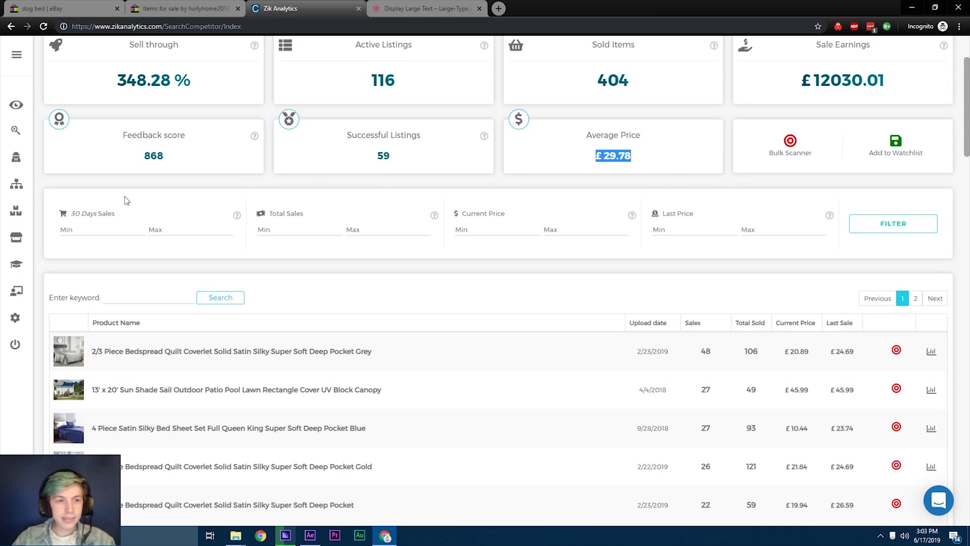
scroll(502, 211, "down", 4)
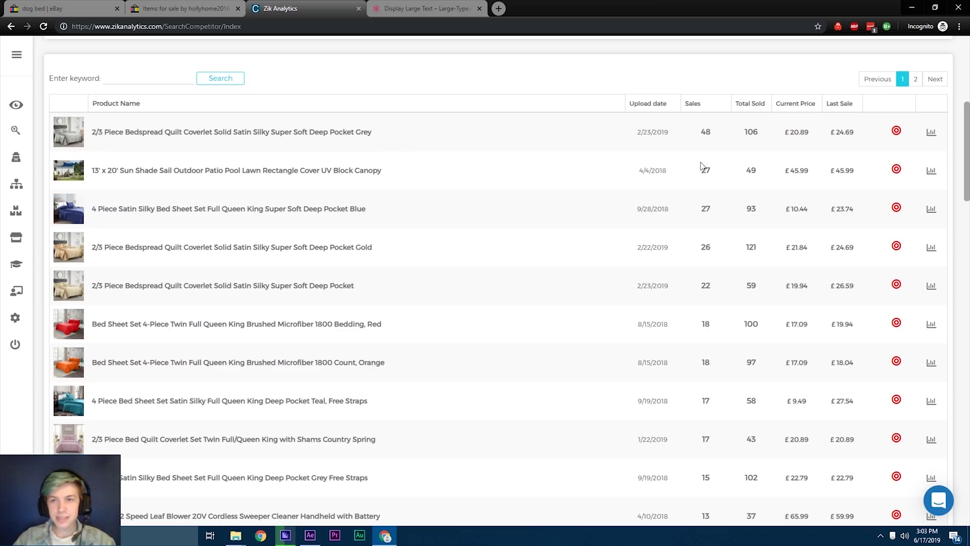
Highlight the top item's 48 sales and 106 total sold figures in the product table.
left_click_drag(742, 131, 772, 138)
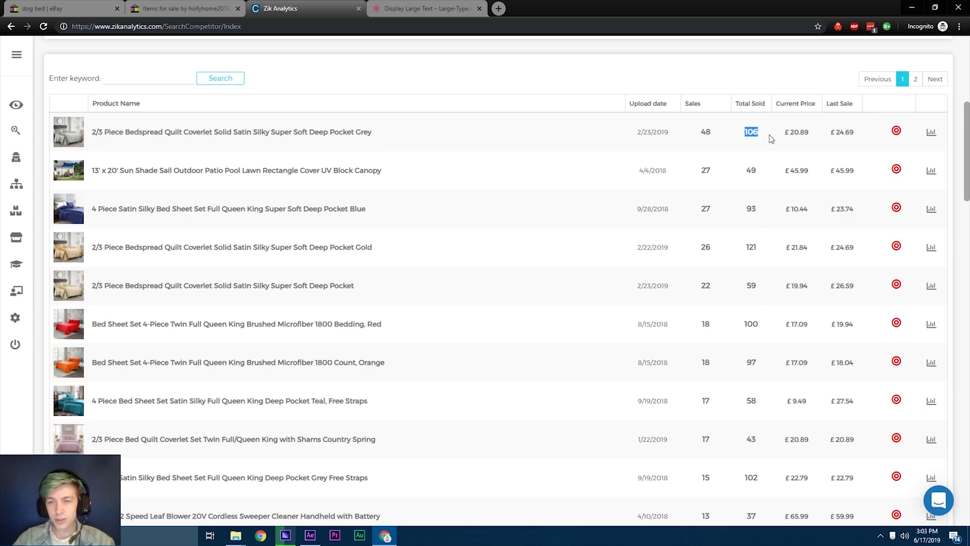
left_click_drag(693, 131, 721, 135)
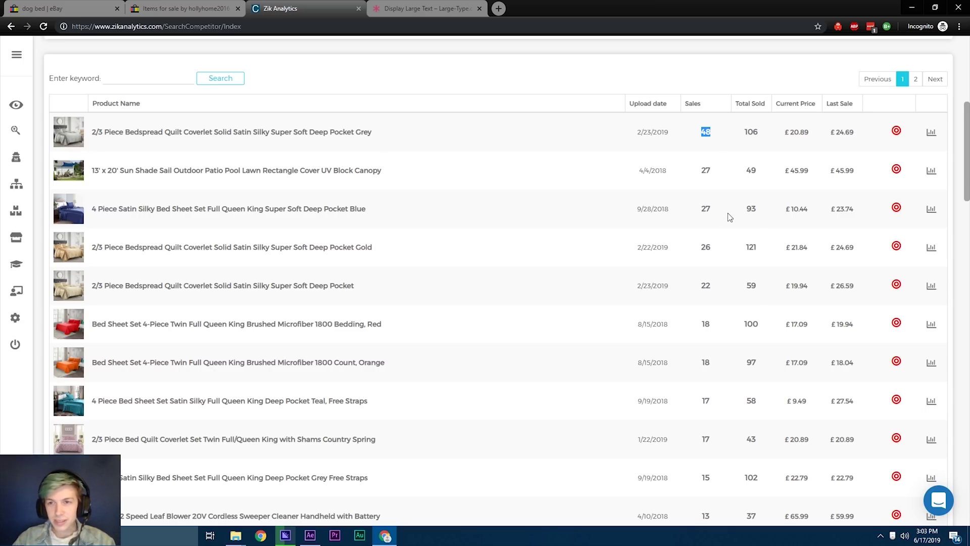
scroll(730, 217, "down", 1)
scroll(737, 337, "down", 1)
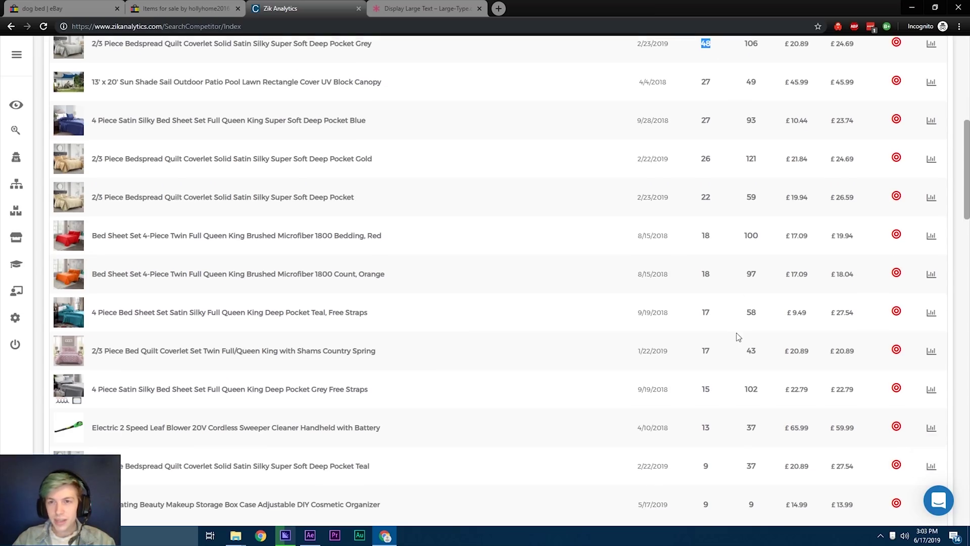
scroll(732, 314, "up", 5)
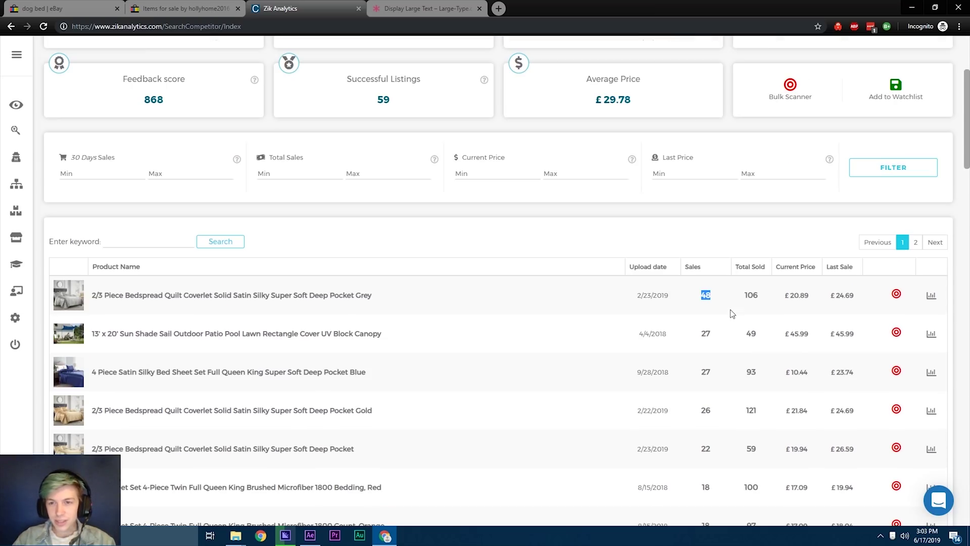
Sort the product table by Sales descending (48, 27, 27, 26) and scroll through it.
left_click(698, 268)
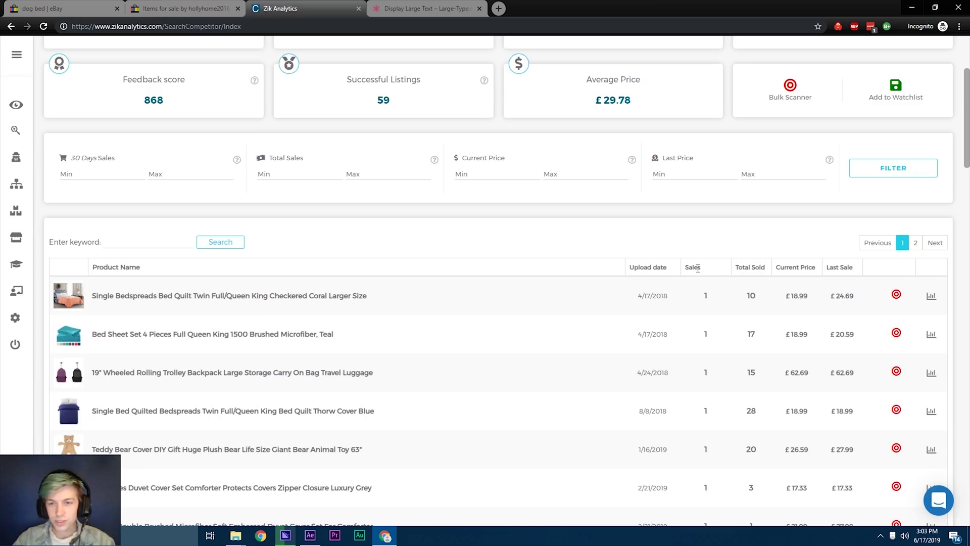
left_click(759, 267)
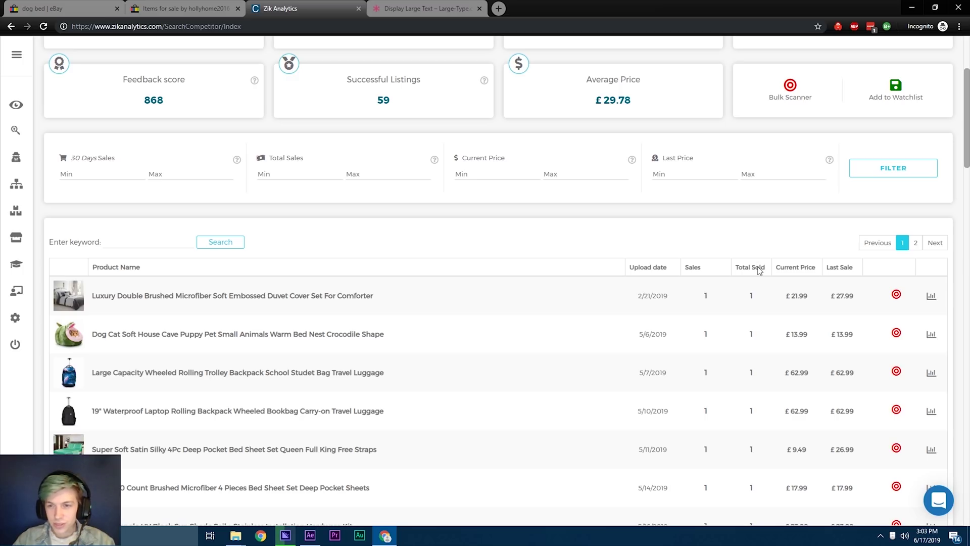
left_click(759, 267)
left_click(711, 269)
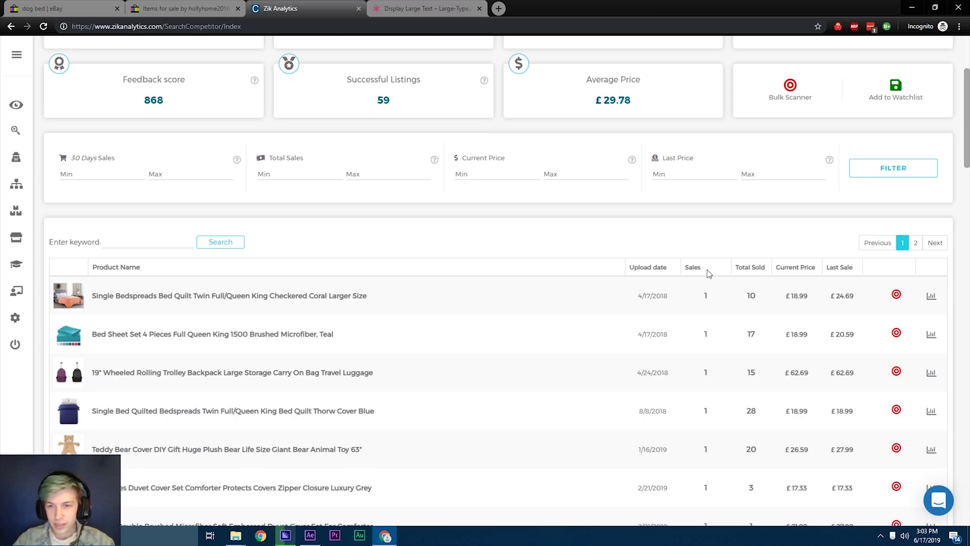
left_click(710, 273)
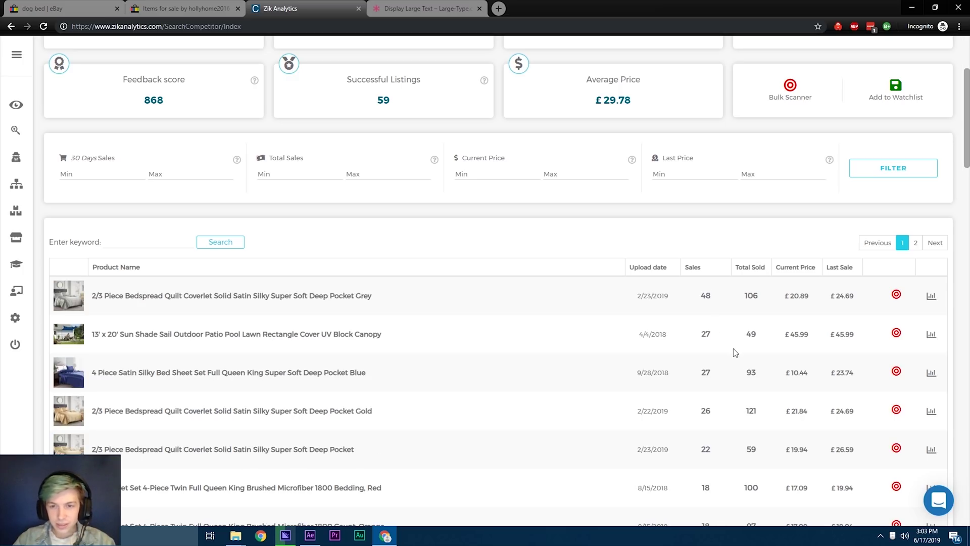
scroll(707, 294, "down", 1)
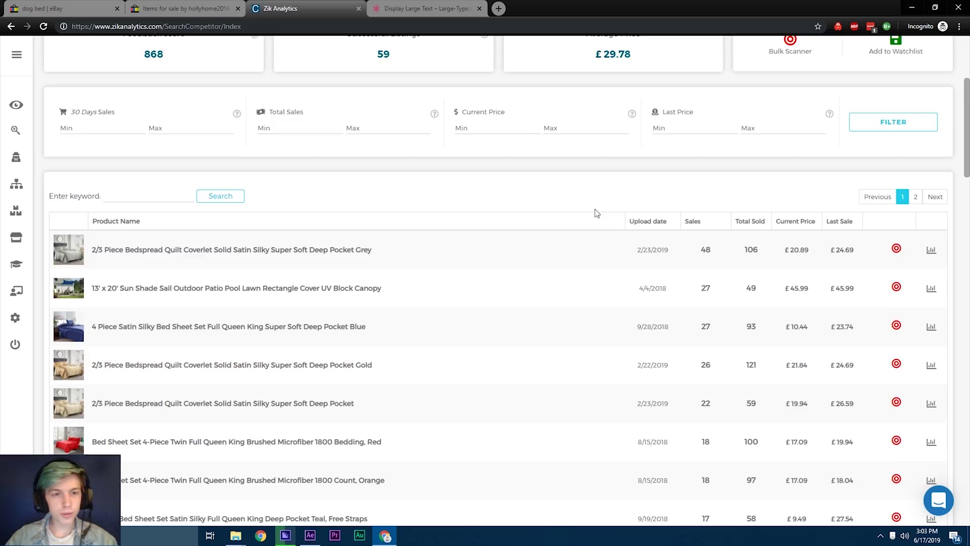
scroll(596, 213, "up", 3)
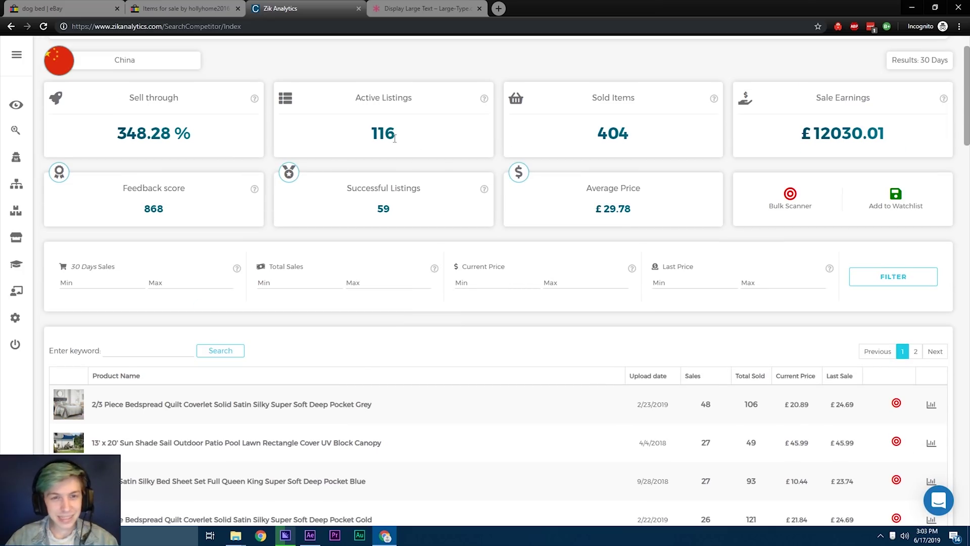
scroll(446, 173, "down", 4)
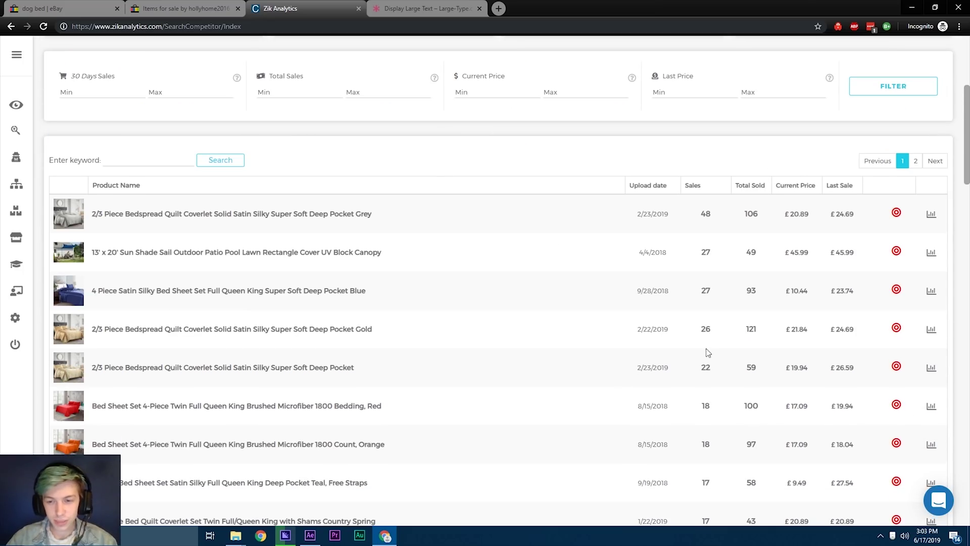
scroll(717, 372, "down", 10)
scroll(718, 373, "down", 9)
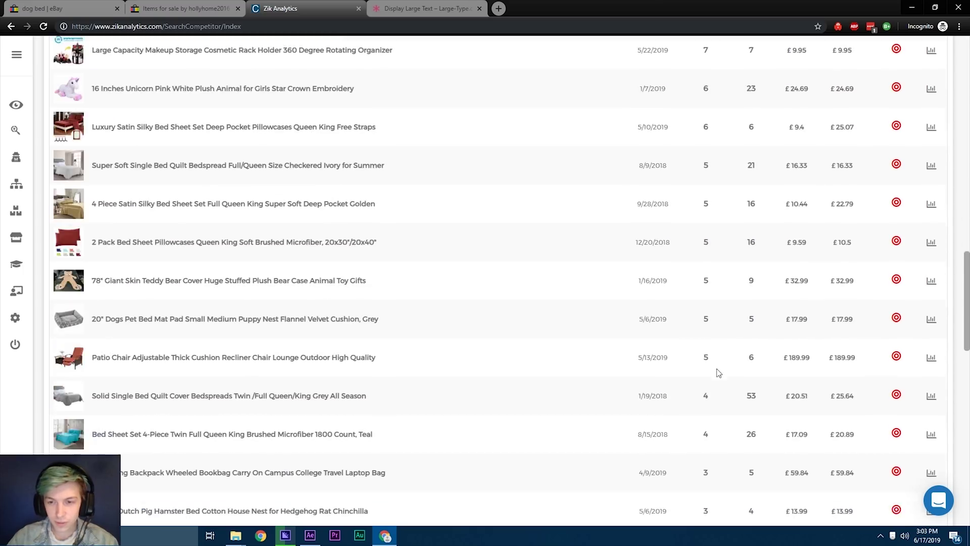
scroll(718, 373, "up", 5)
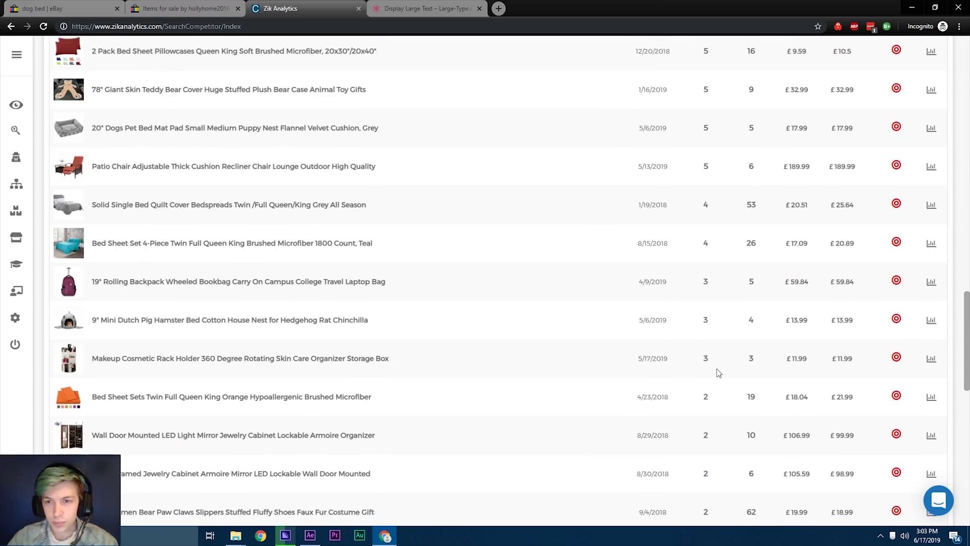
scroll(718, 372, "up", 1)
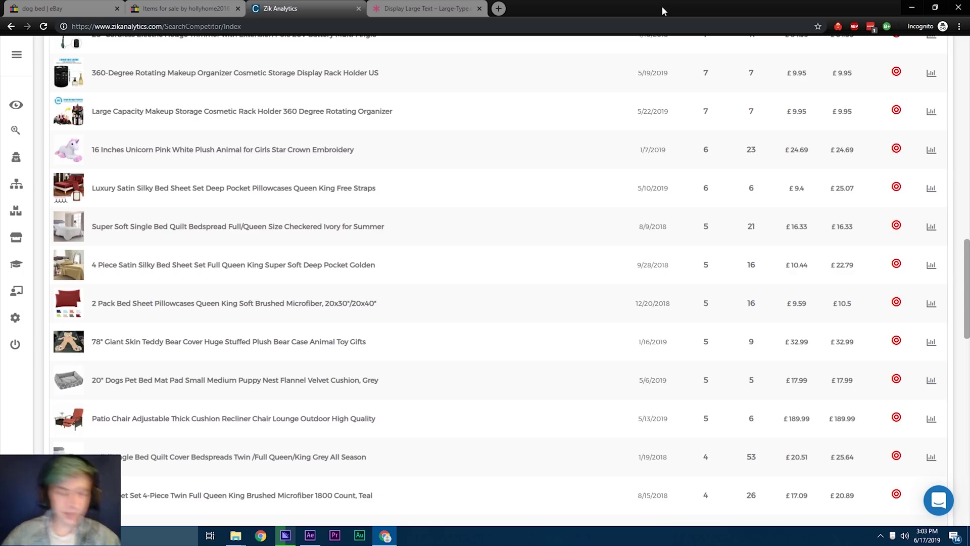
scroll(681, 152, "up", 15)
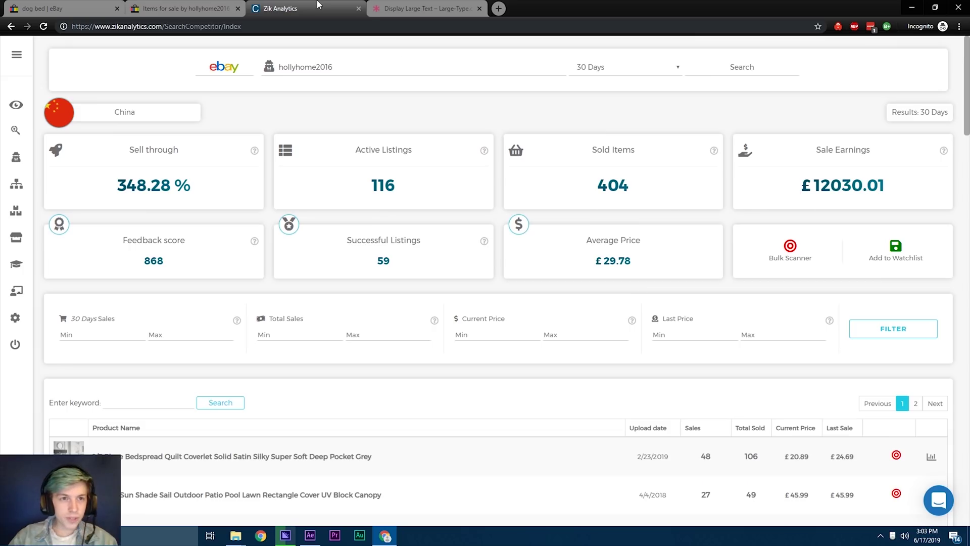
left_click(172, 7)
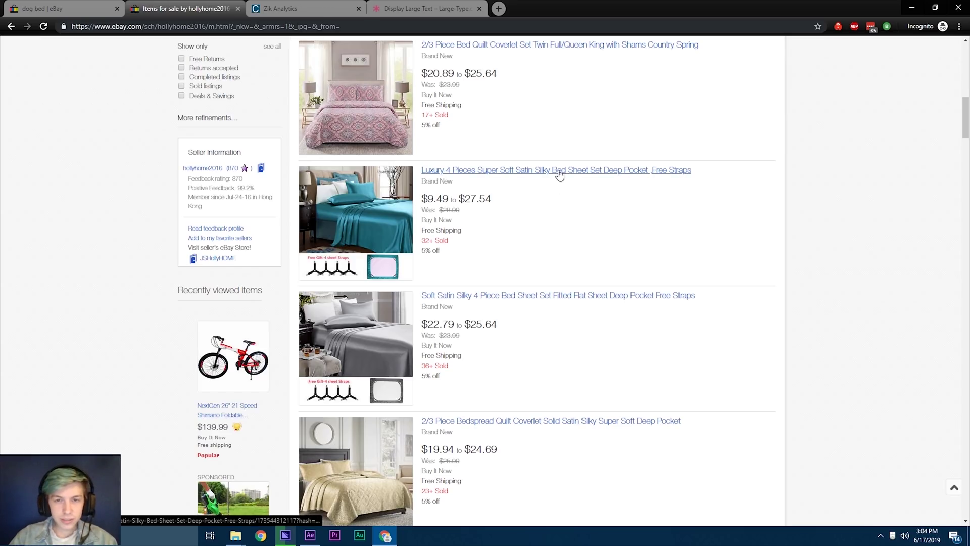
left_click(286, 6)
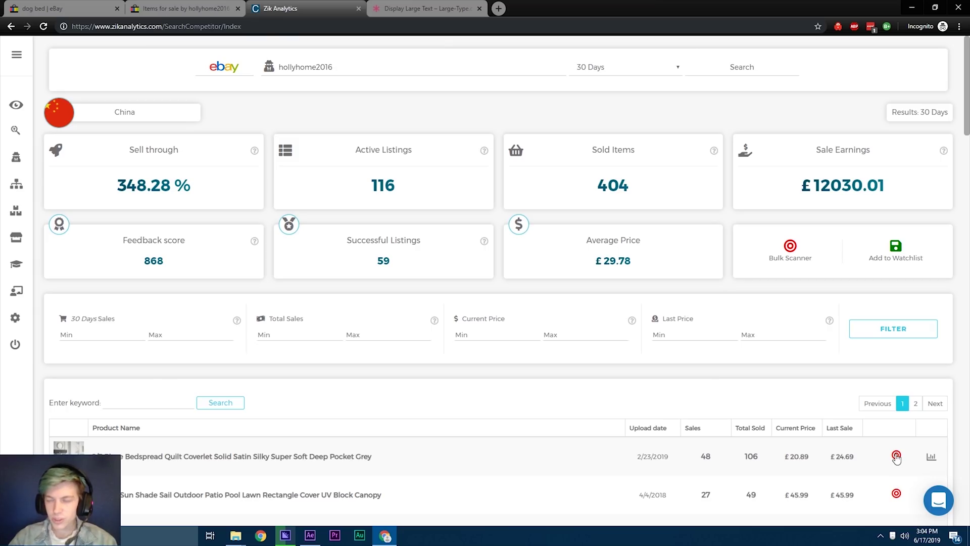
scroll(896, 456, "down", 1)
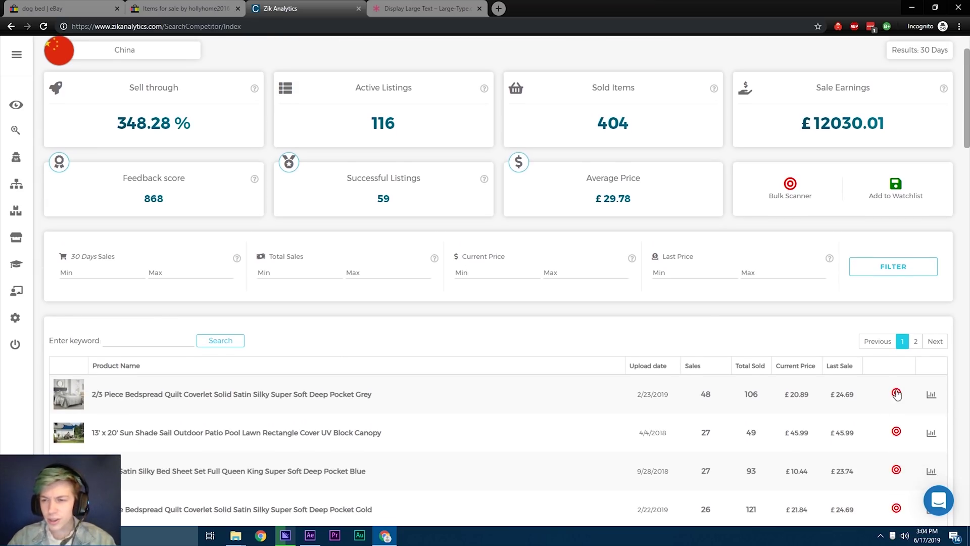
left_click(896, 393)
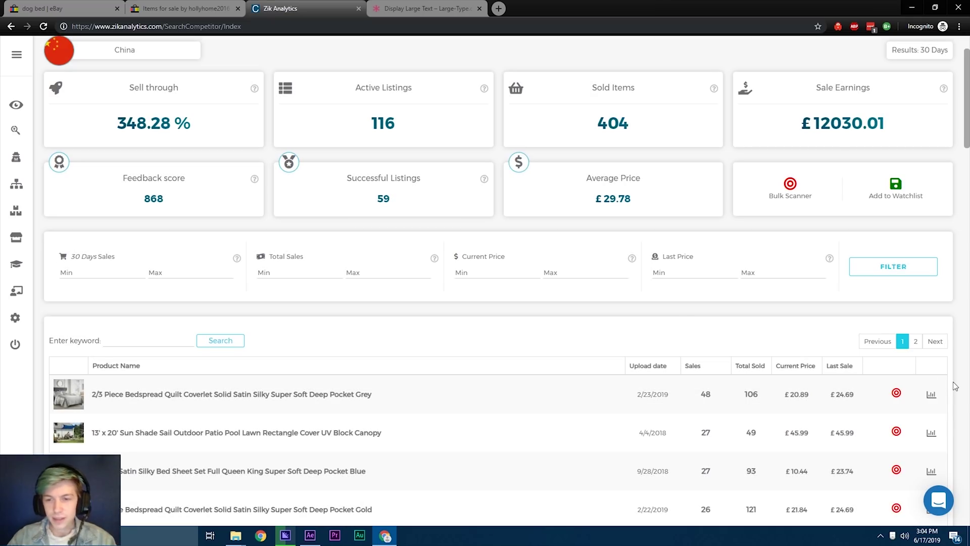
scroll(636, 387, "down", 1)
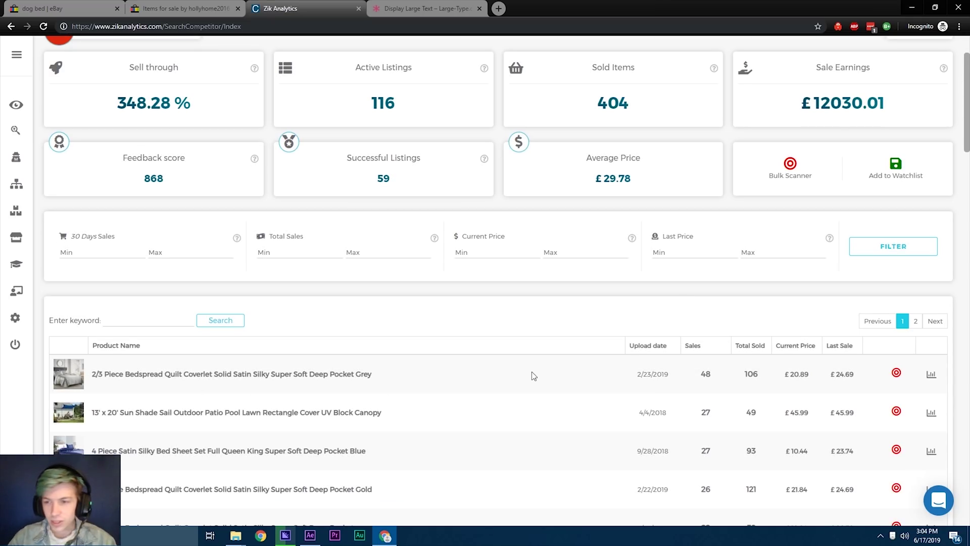
left_click(897, 373)
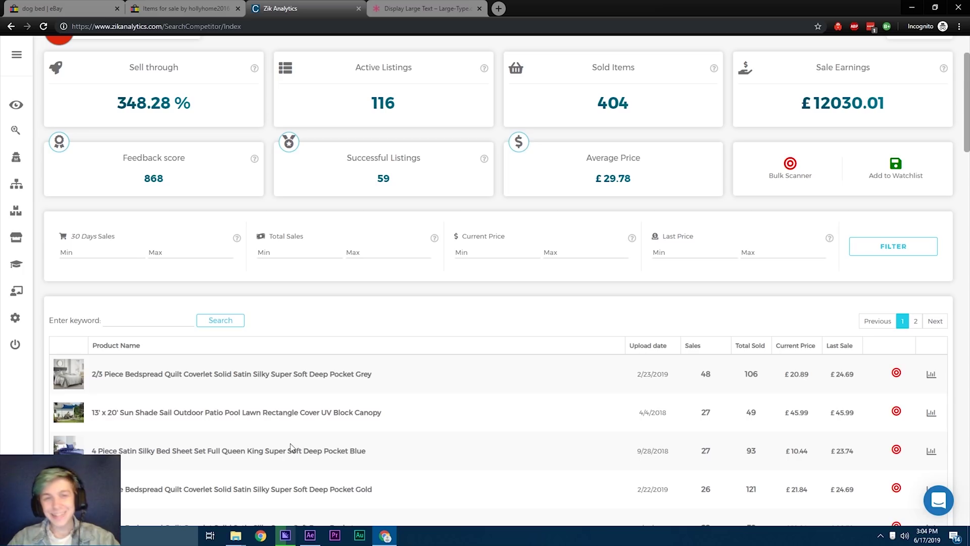
scroll(290, 447, "down", 2)
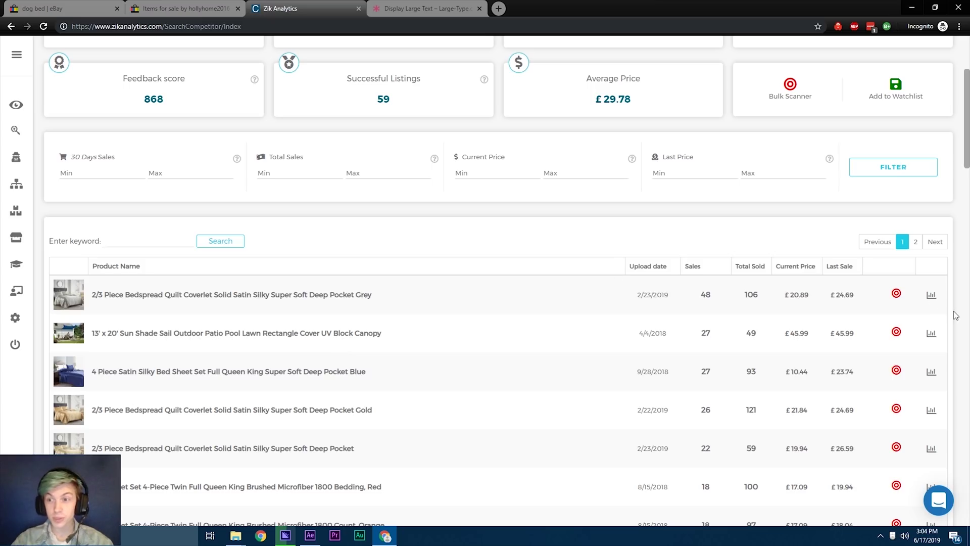
left_click(931, 297)
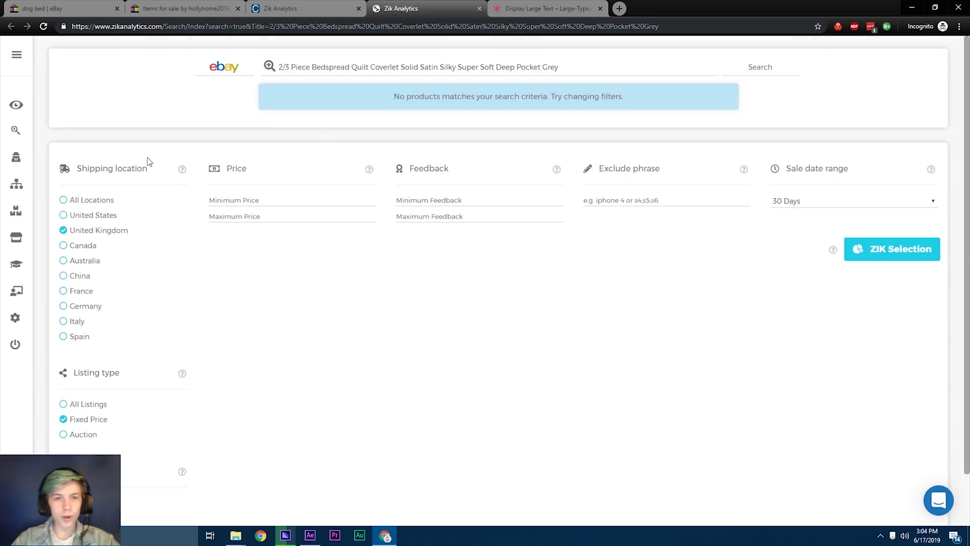
Rerun the bedspread title search with United States shipping, then return to the competitor table.
left_click_drag(603, 69, 453, 68)
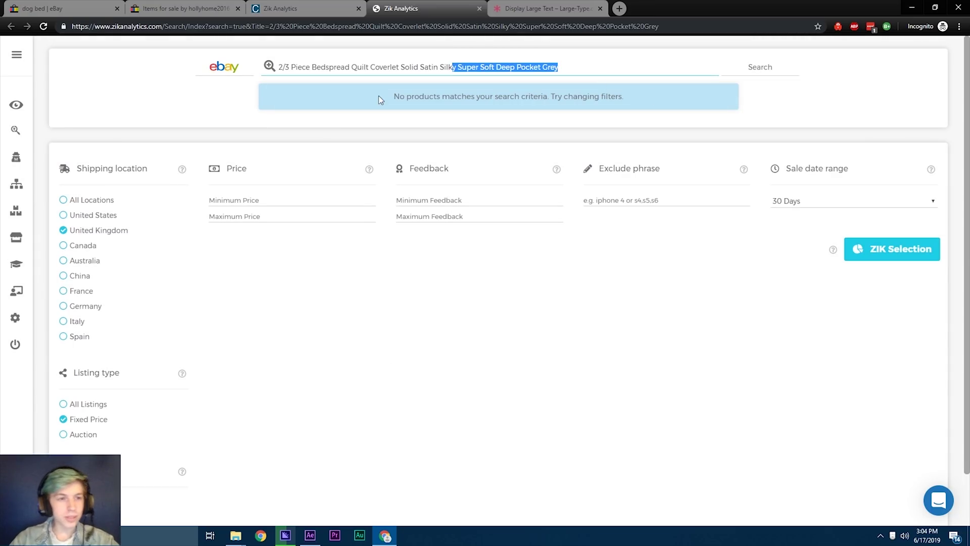
double_click(65, 181)
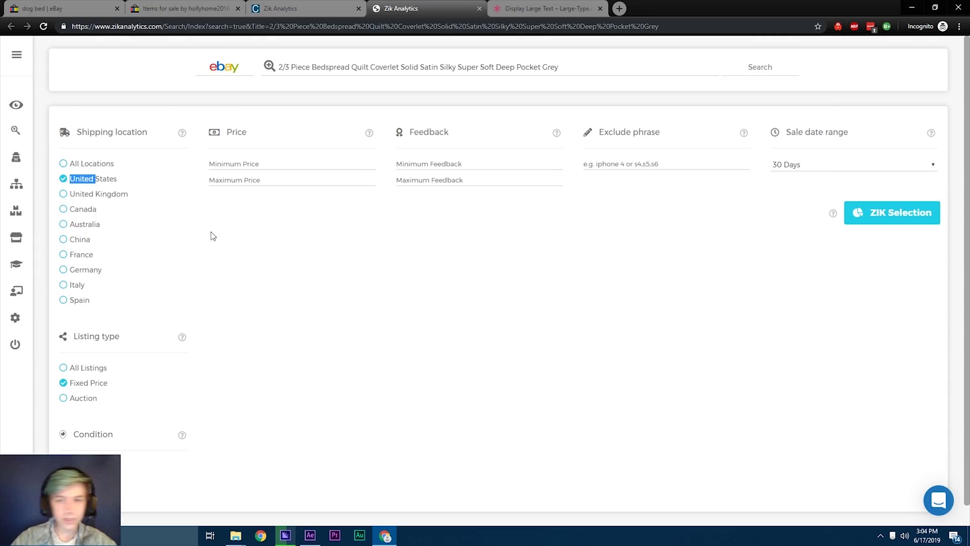
left_click(761, 71)
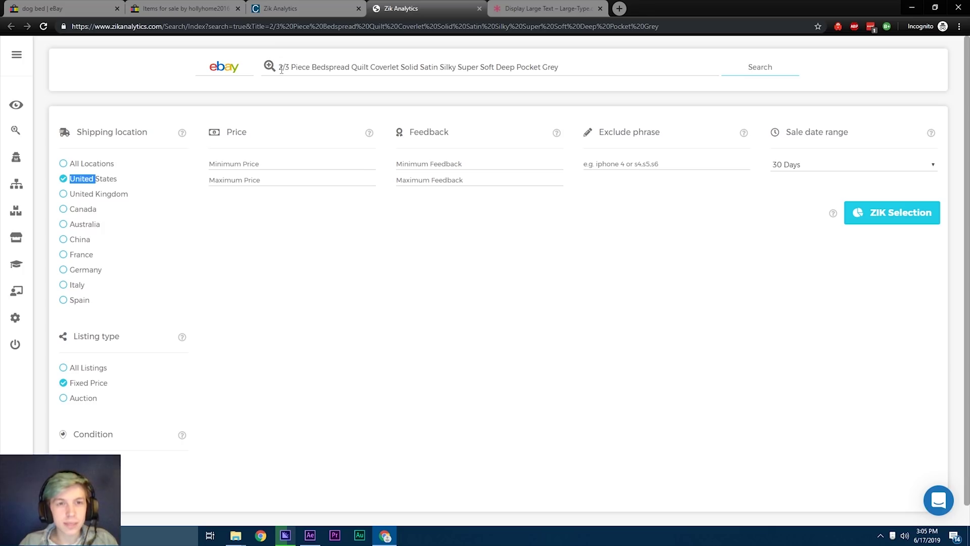
left_click_drag(282, 69, 658, 72)
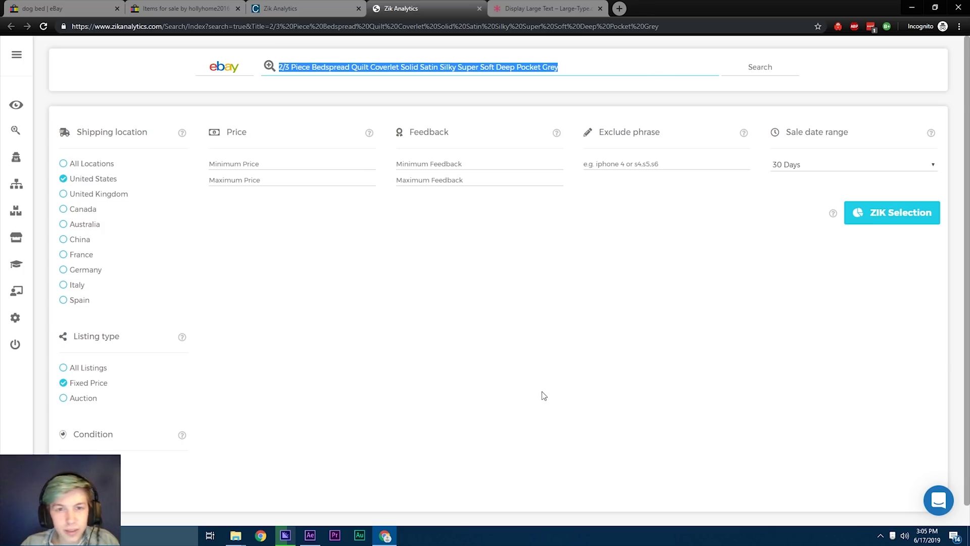
scroll(544, 396, "down", 1)
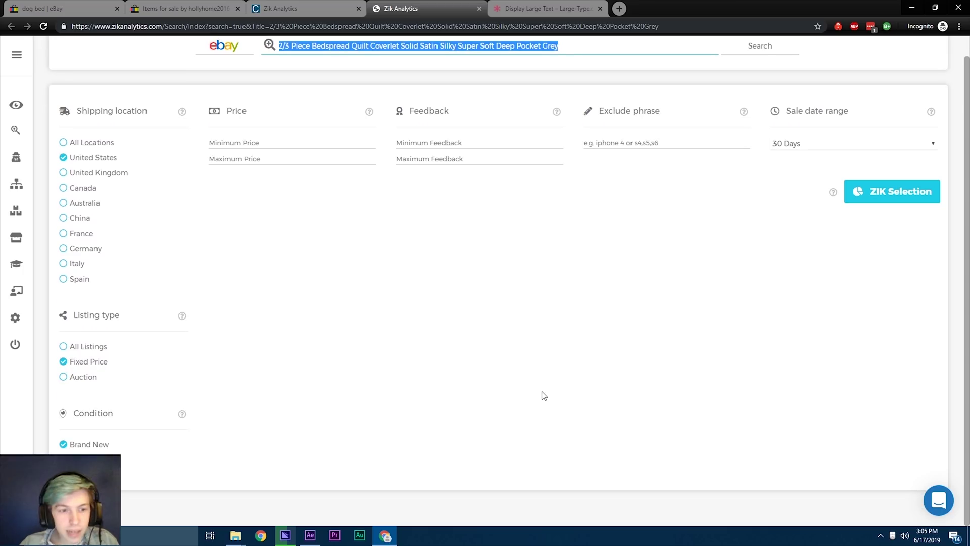
left_click(322, 6)
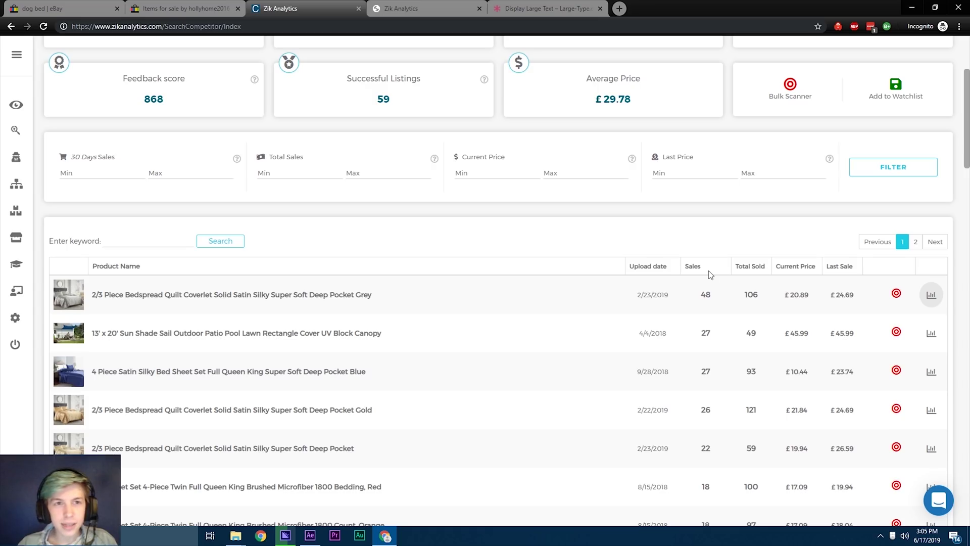
Compare the seller's 268 eBay results against Zik's sales table, then return to title search filters.
left_click(165, 10)
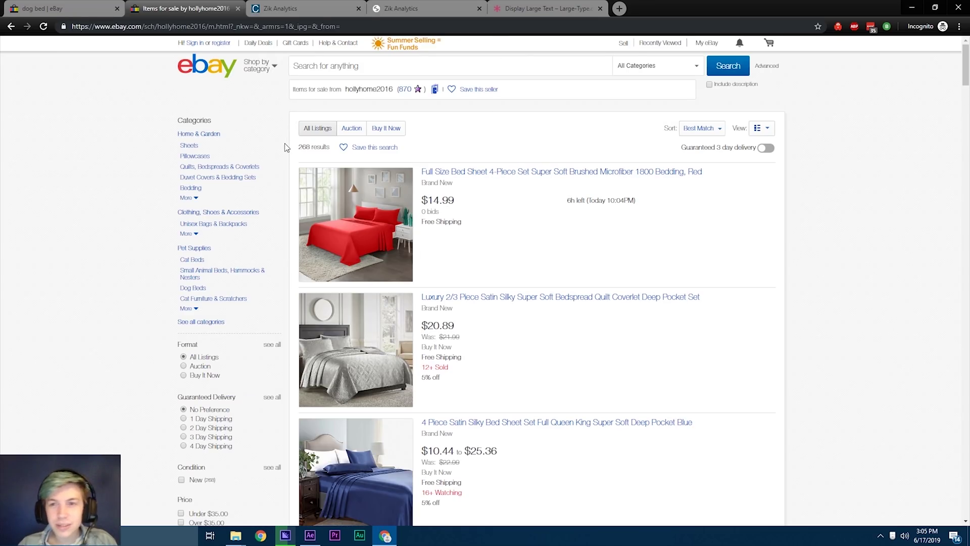
left_click_drag(298, 147, 327, 146)
left_click(505, 155)
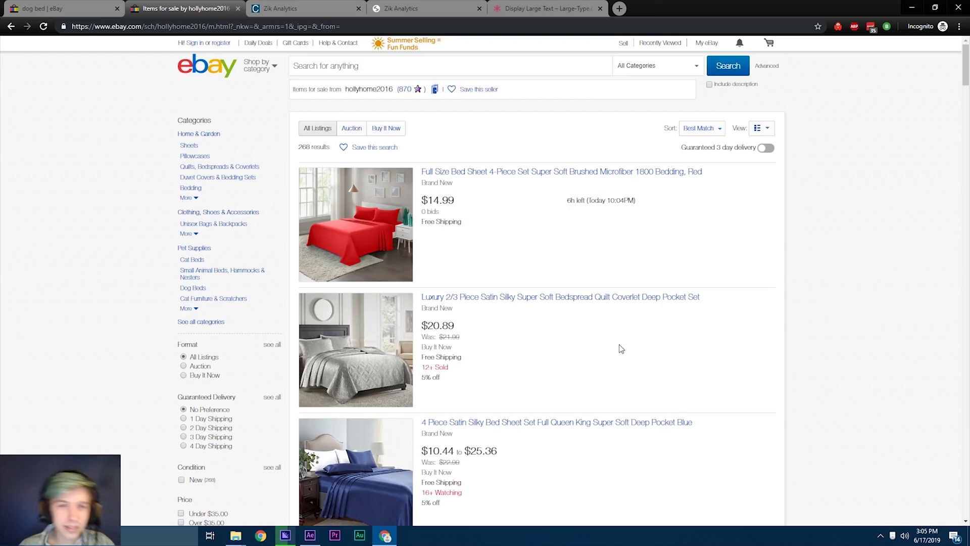
left_click(269, 8)
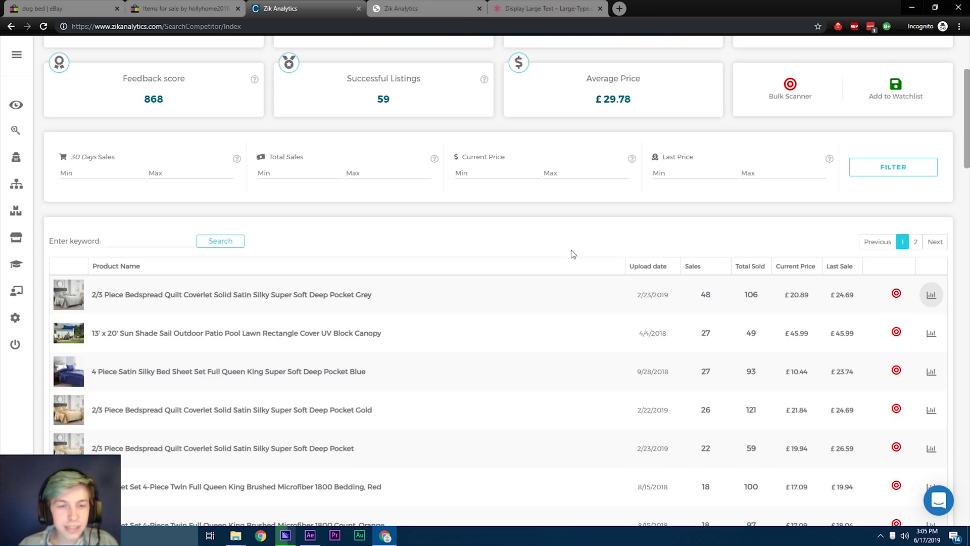
scroll(695, 369, "down", 15)
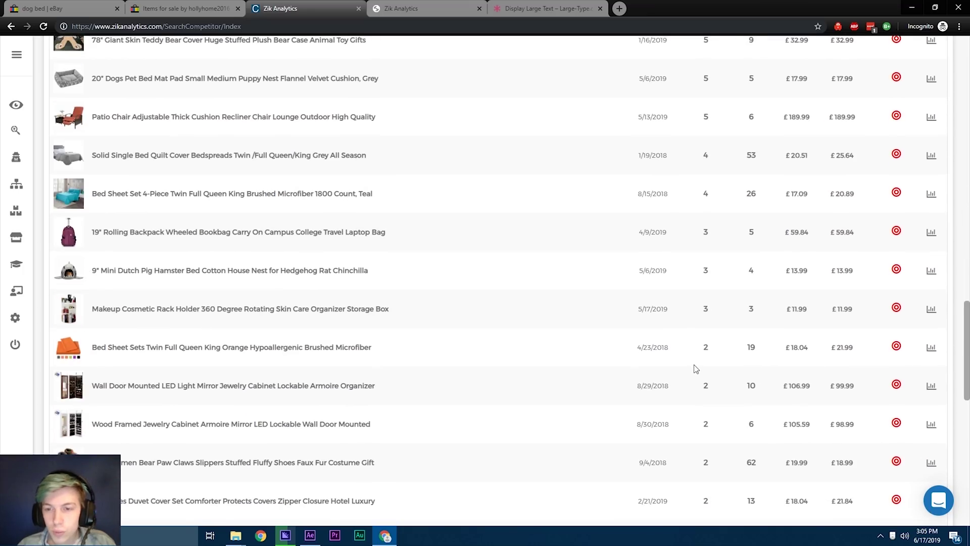
scroll(695, 369, "up", 20)
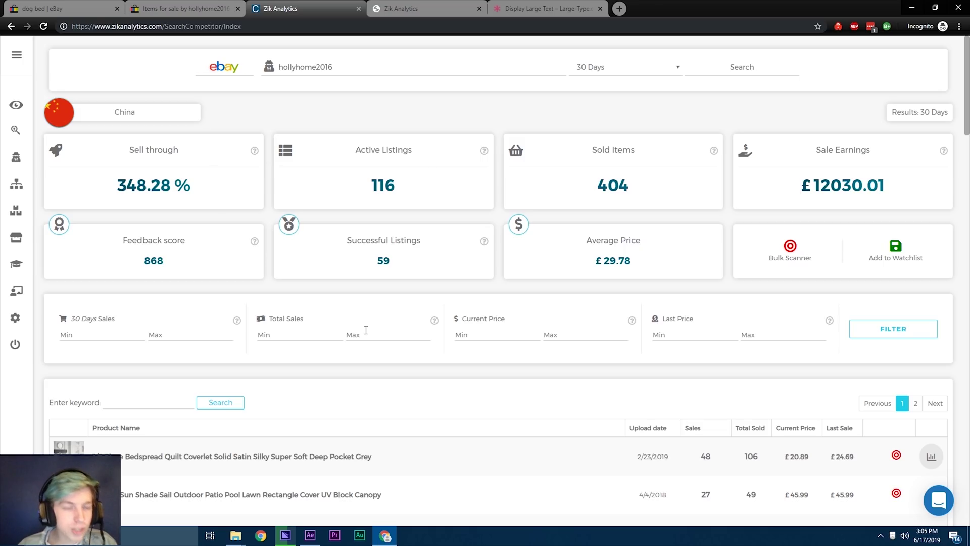
scroll(562, 353, "down", 1)
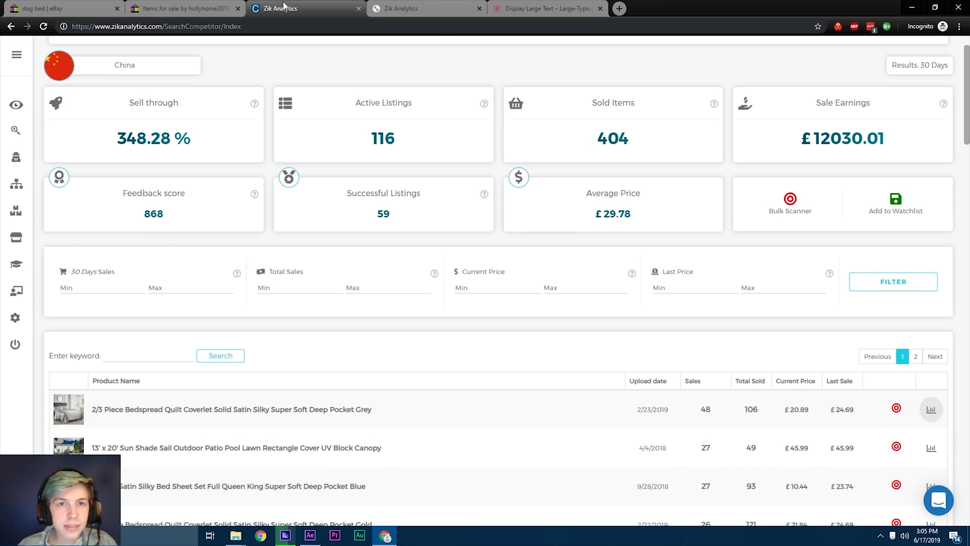
left_click(433, 8)
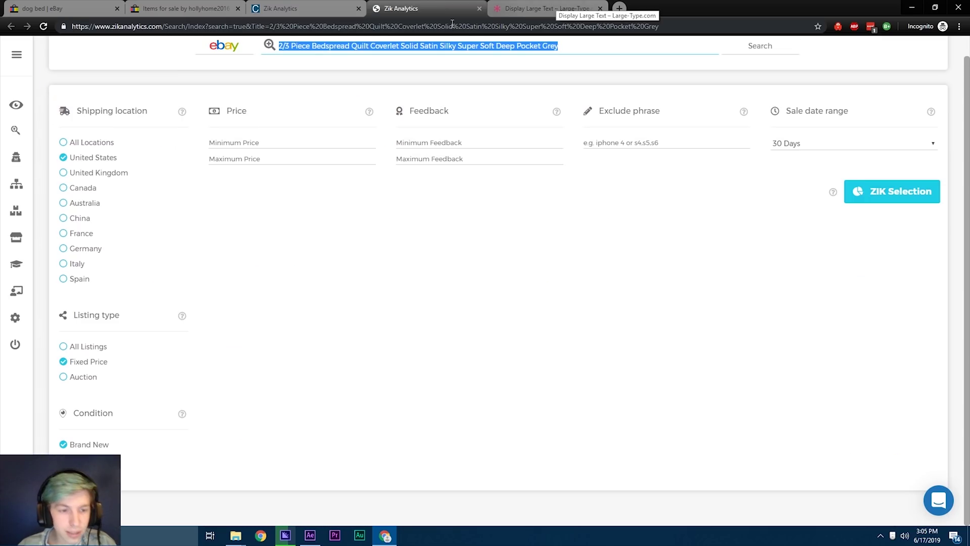
Show lukeprofits.com/zik in large type, then return to the competitor research page.
left_click(540, 8)
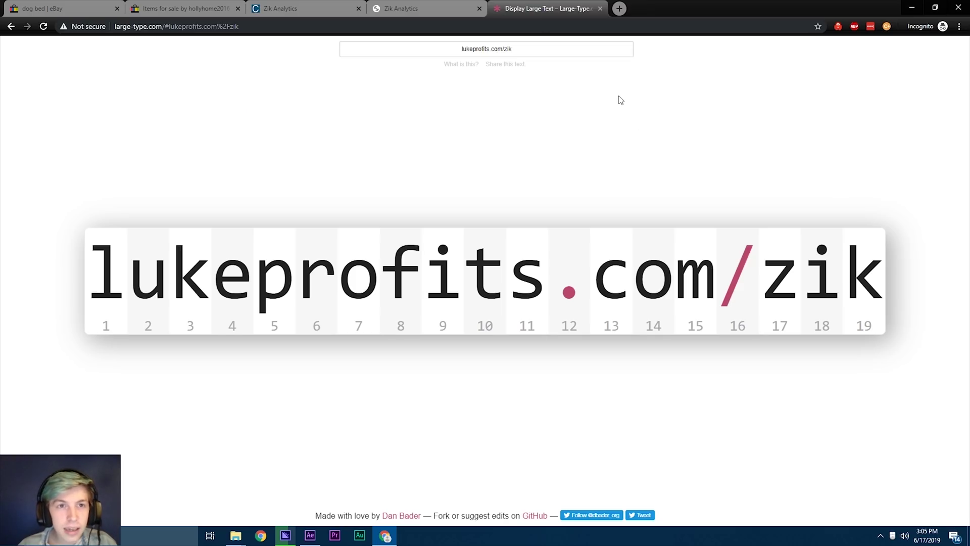
left_click(273, 10)
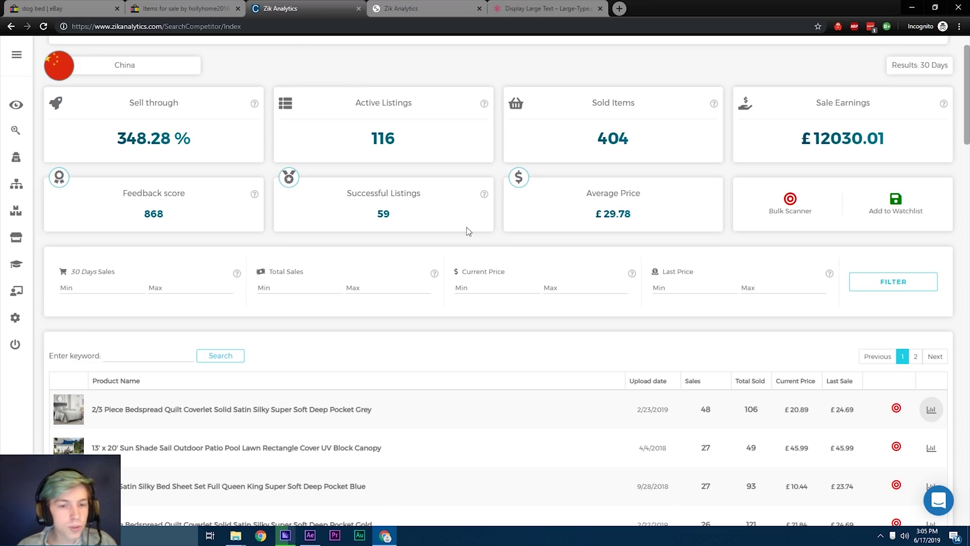
scroll(647, 322, "down", 2)
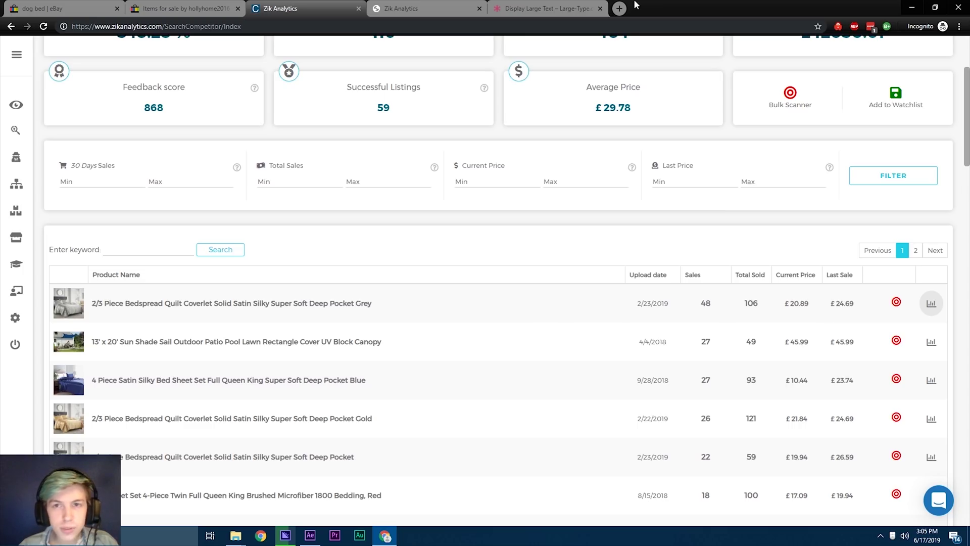
Load drop-source.com in a new tab, then go back to the Zik title search.
left_click(620, 8)
type("drop-source.com")
key("Return")
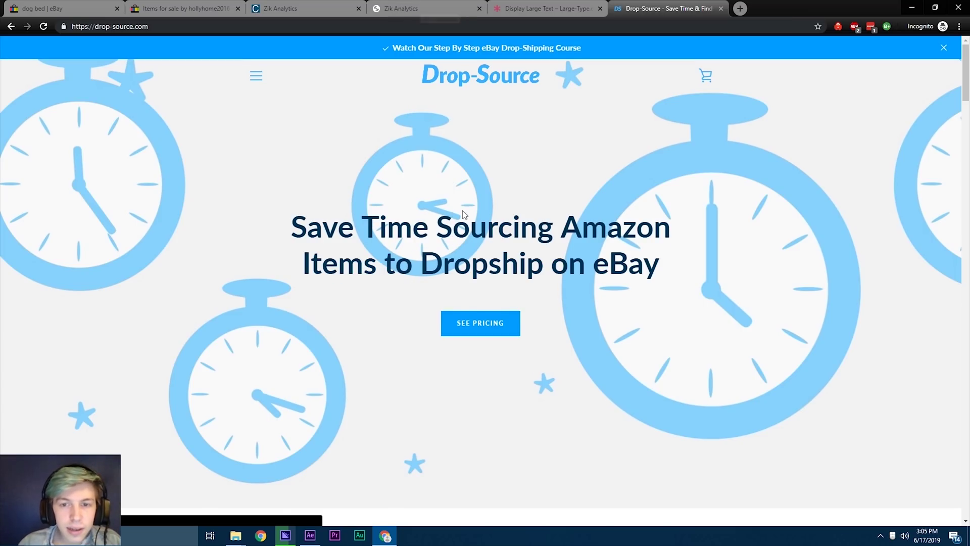
scroll(463, 211, "down", 2)
scroll(464, 210, "down", 3)
left_click(447, 5)
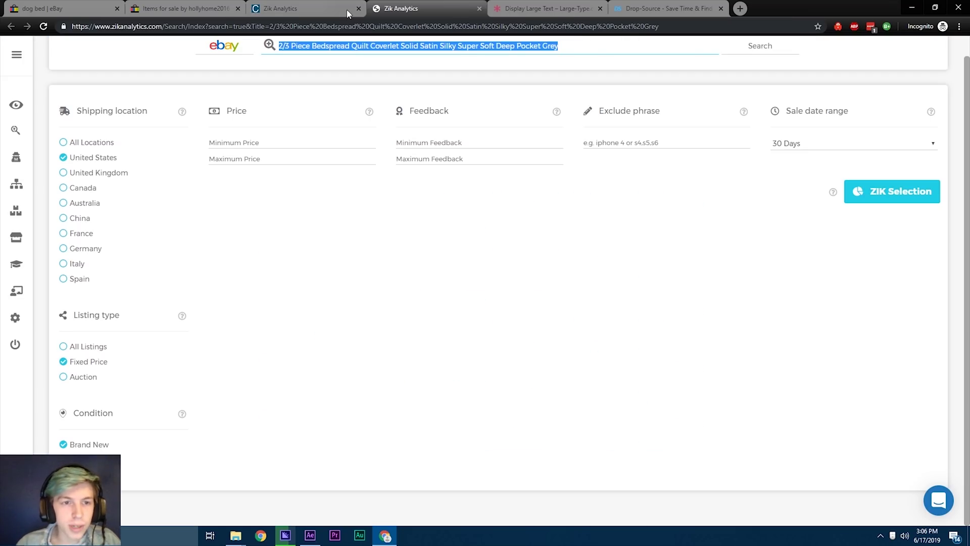
Select the Maximum Feedback field, then return to the seller's Sales-sorted competitor results.
scroll(480, 203, "up", 1)
left_click(467, 179)
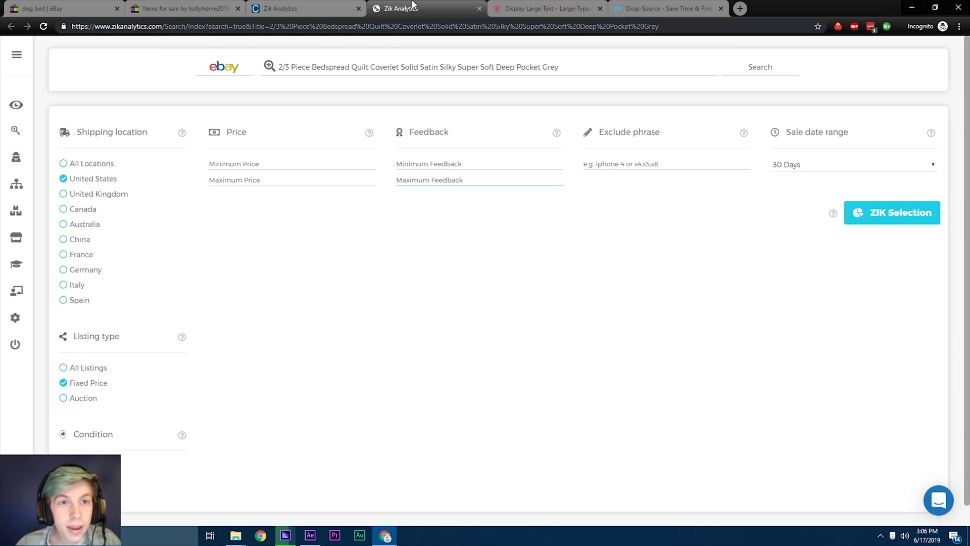
left_click(313, 4)
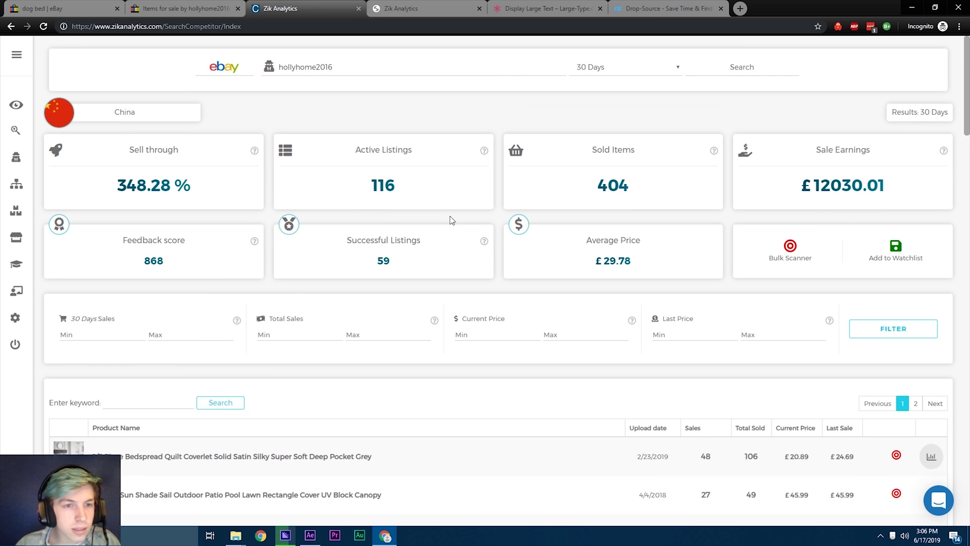
scroll(451, 220, "down", 8)
scroll(451, 220, "up", 8)
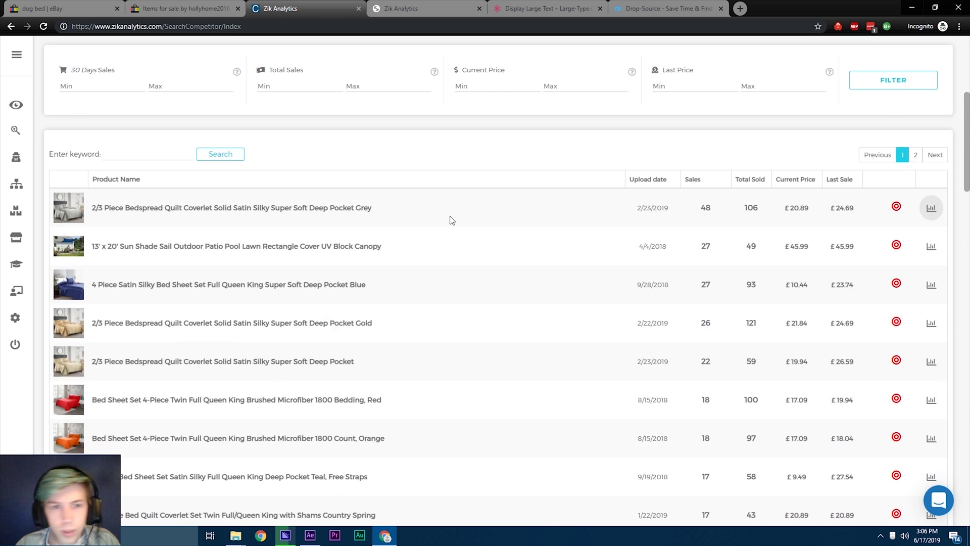